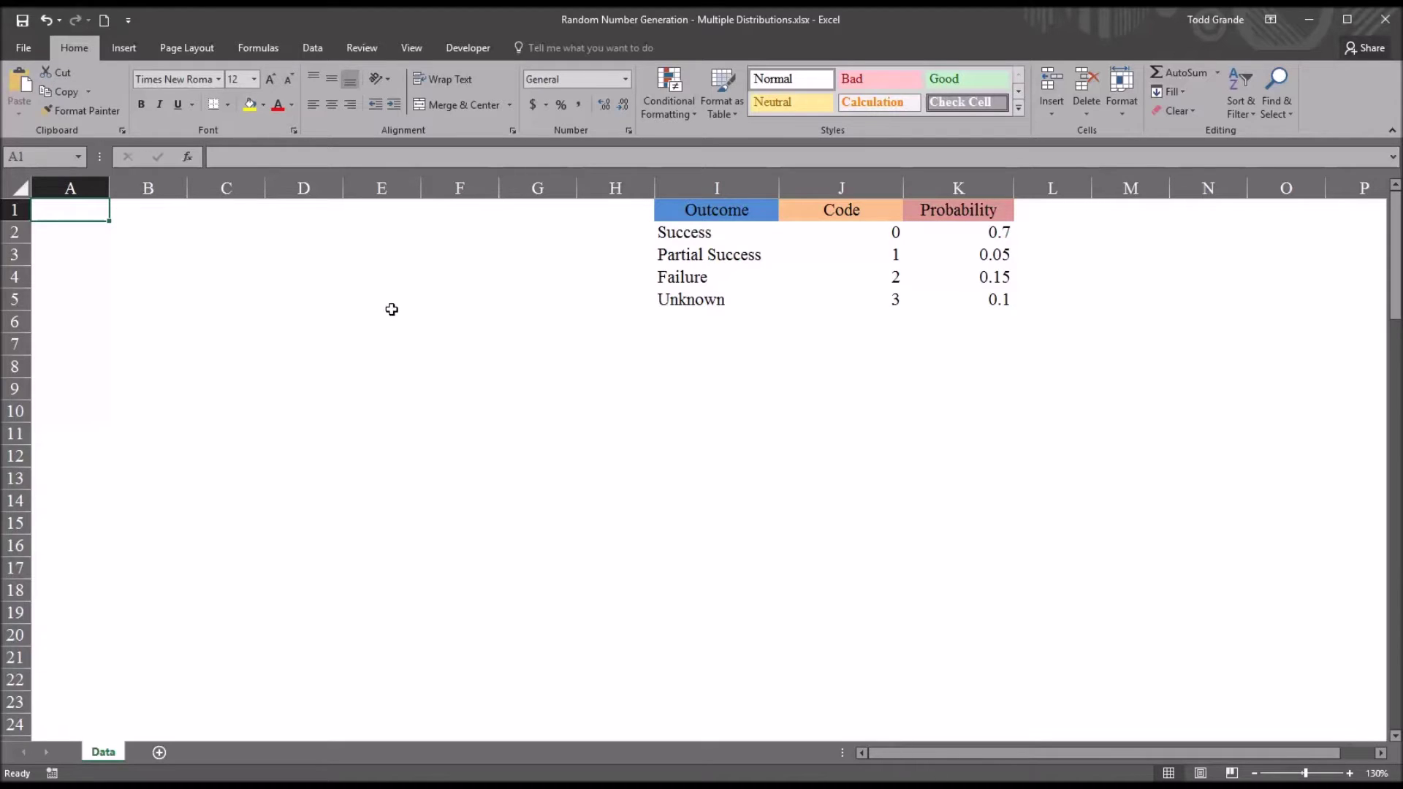
# Step: Check in the Excel add-ins manager that Analysis ToolPak and Analysis ToolPak - VBA are enabled, and accept the selection
pyautogui.click(318, 48)
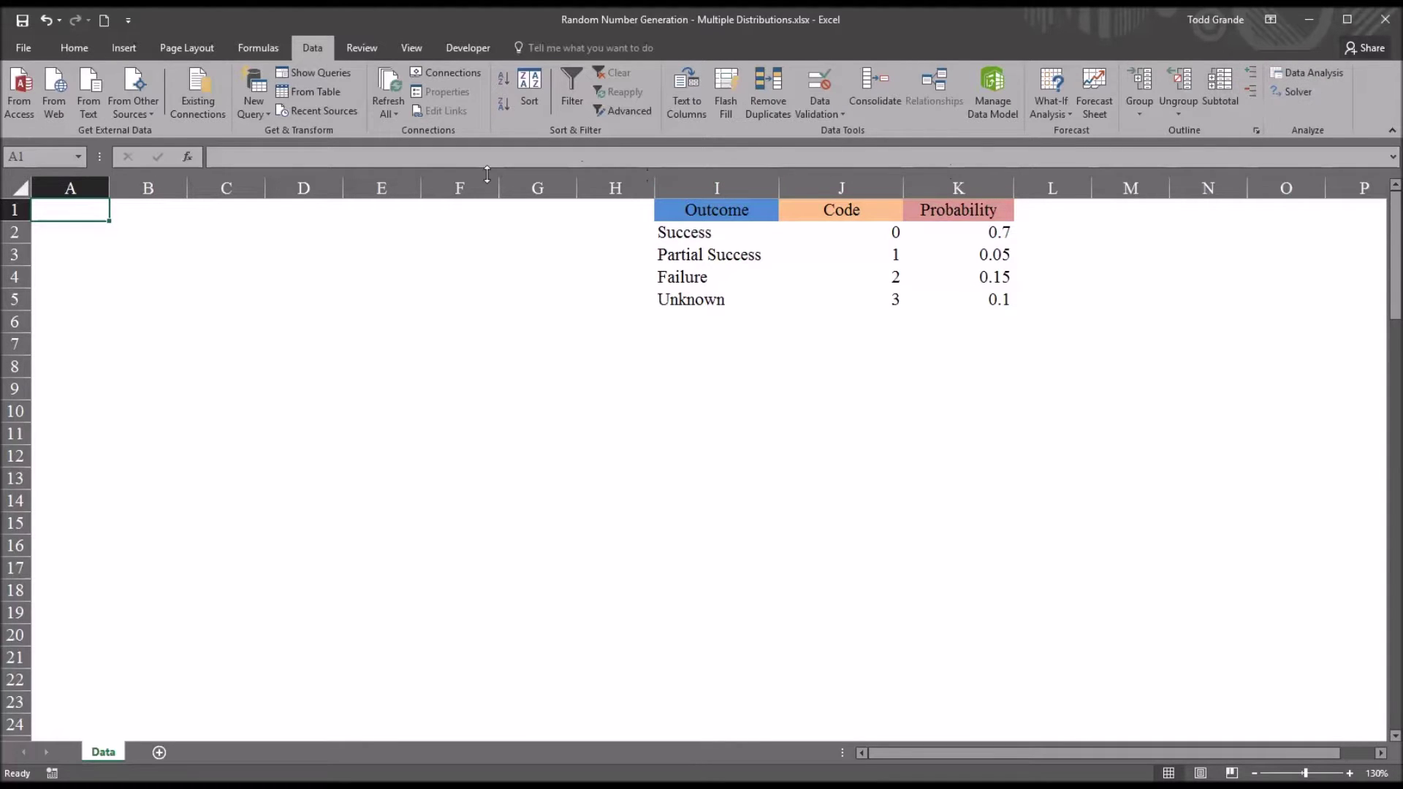
pyautogui.click(24, 48)
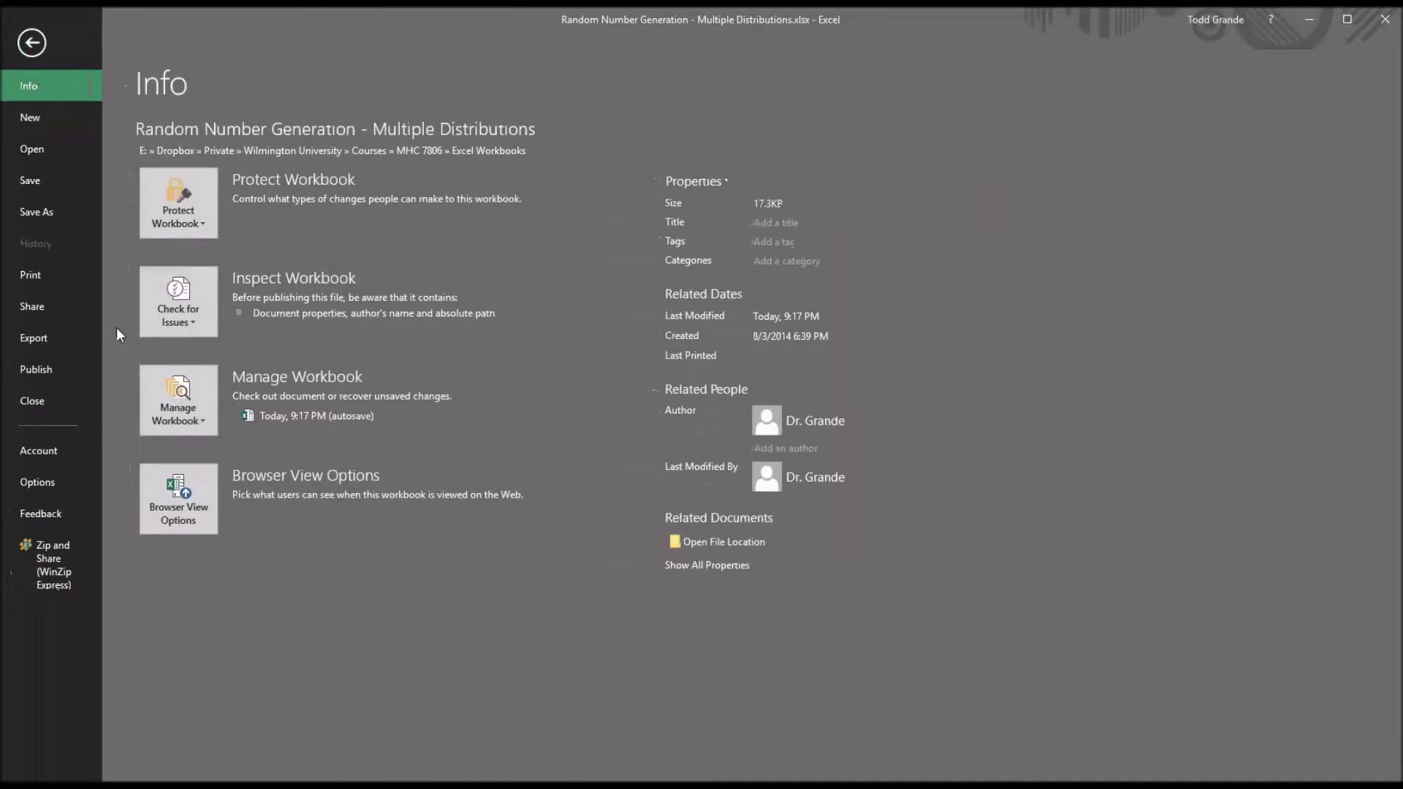
pyautogui.click(42, 481)
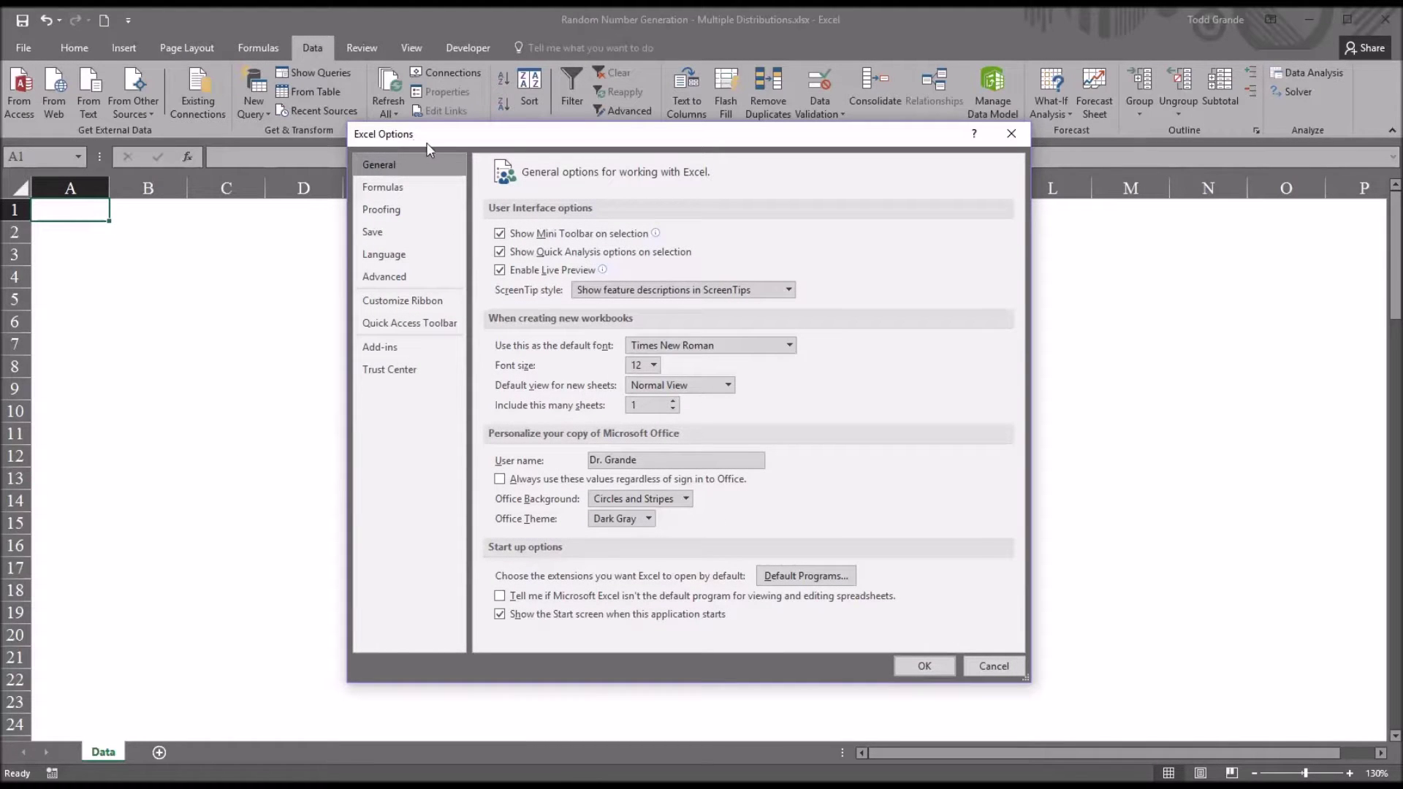
pyautogui.click(412, 357)
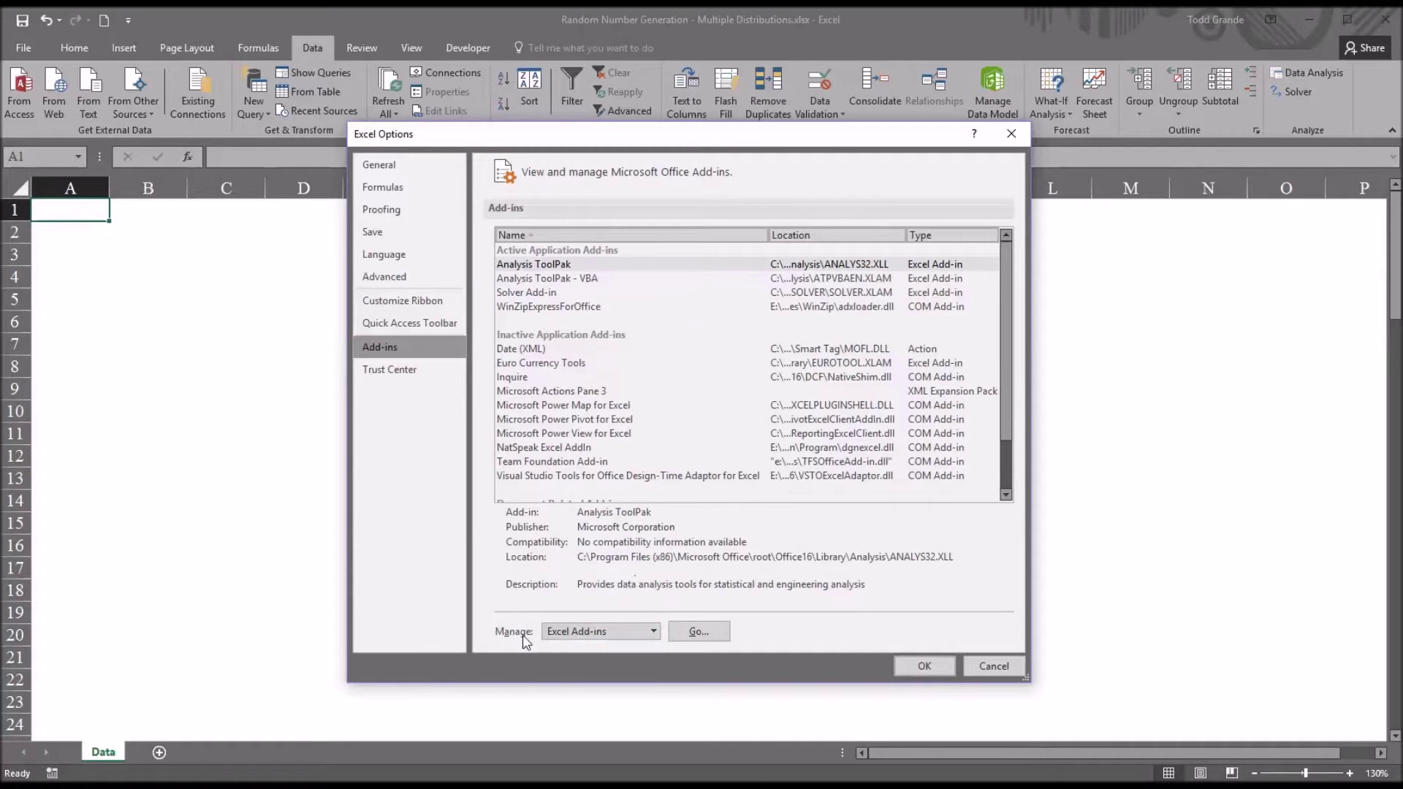
pyautogui.click(696, 631)
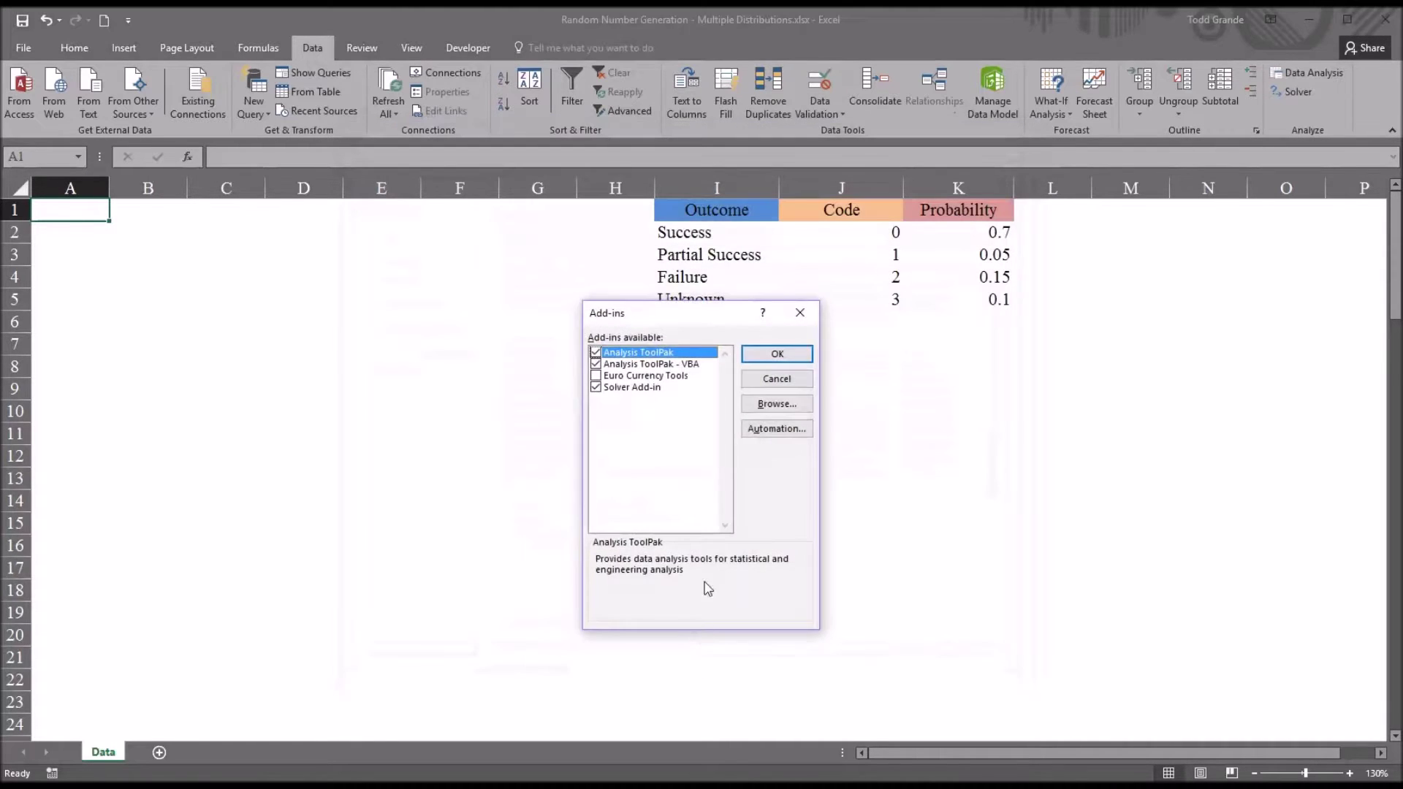
pyautogui.click(595, 352)
pyautogui.click(595, 364)
pyautogui.click(767, 358)
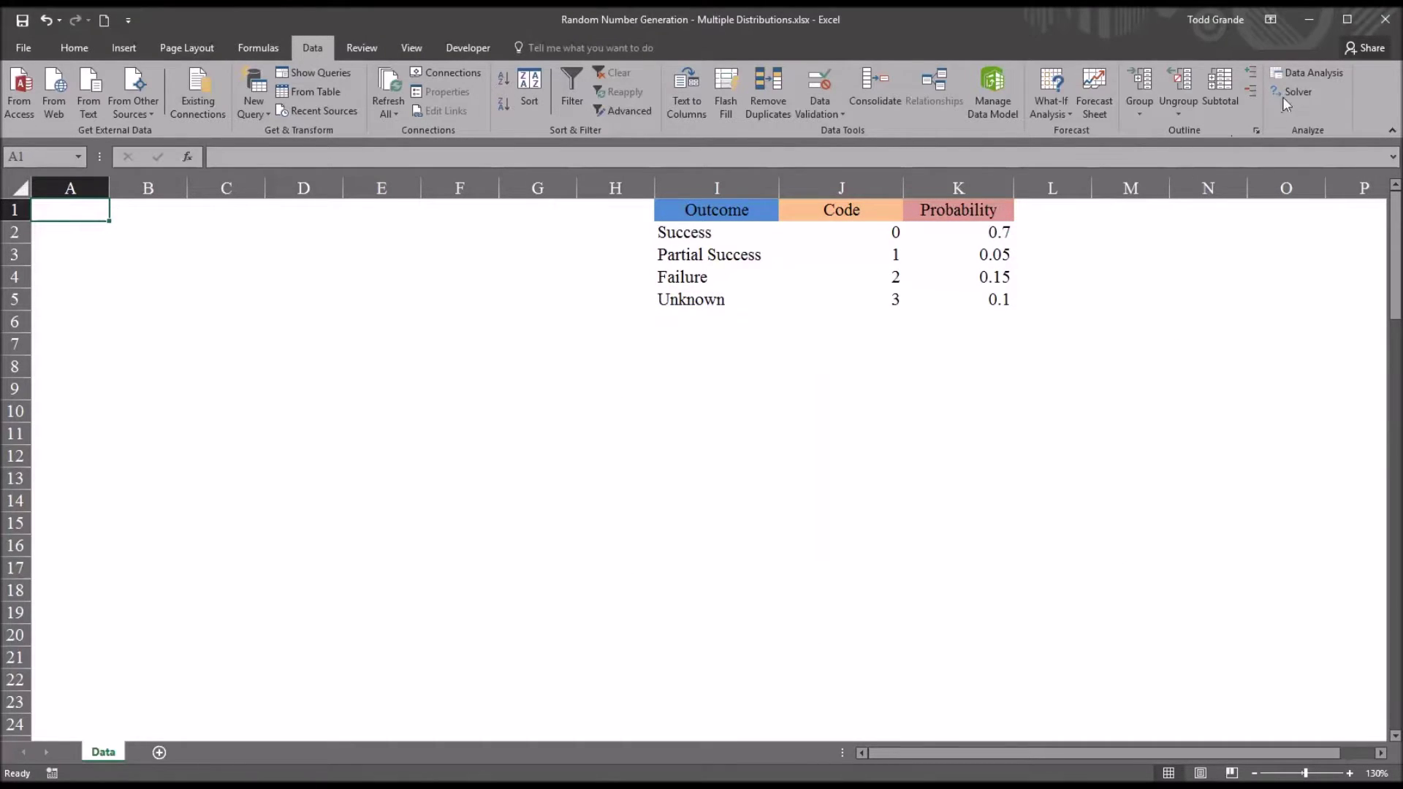
# Step: Open the Random Number Generation tool from the Data Analysis tools
pyautogui.click(1307, 79)
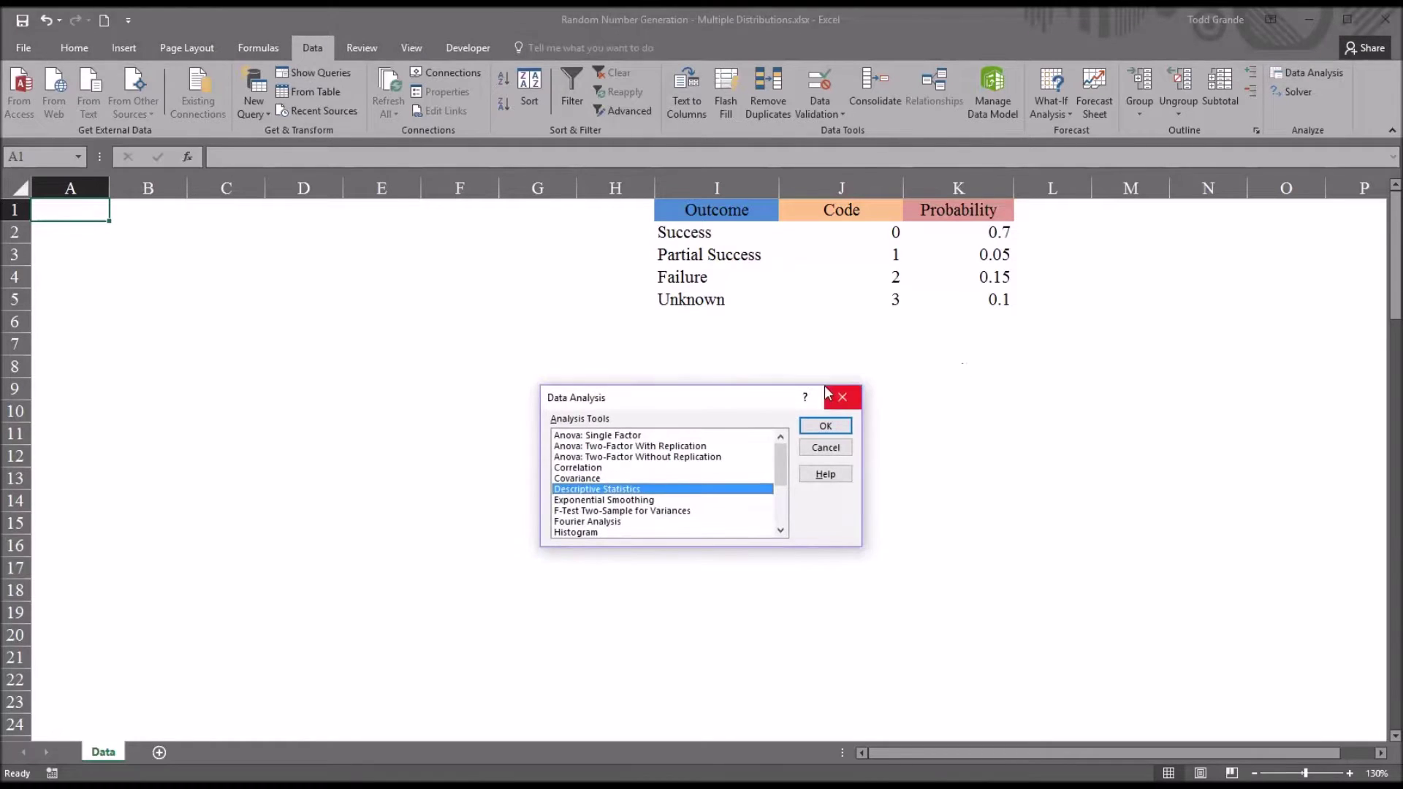
pyautogui.moveTo(732, 411); pyautogui.dragTo(749, 380)
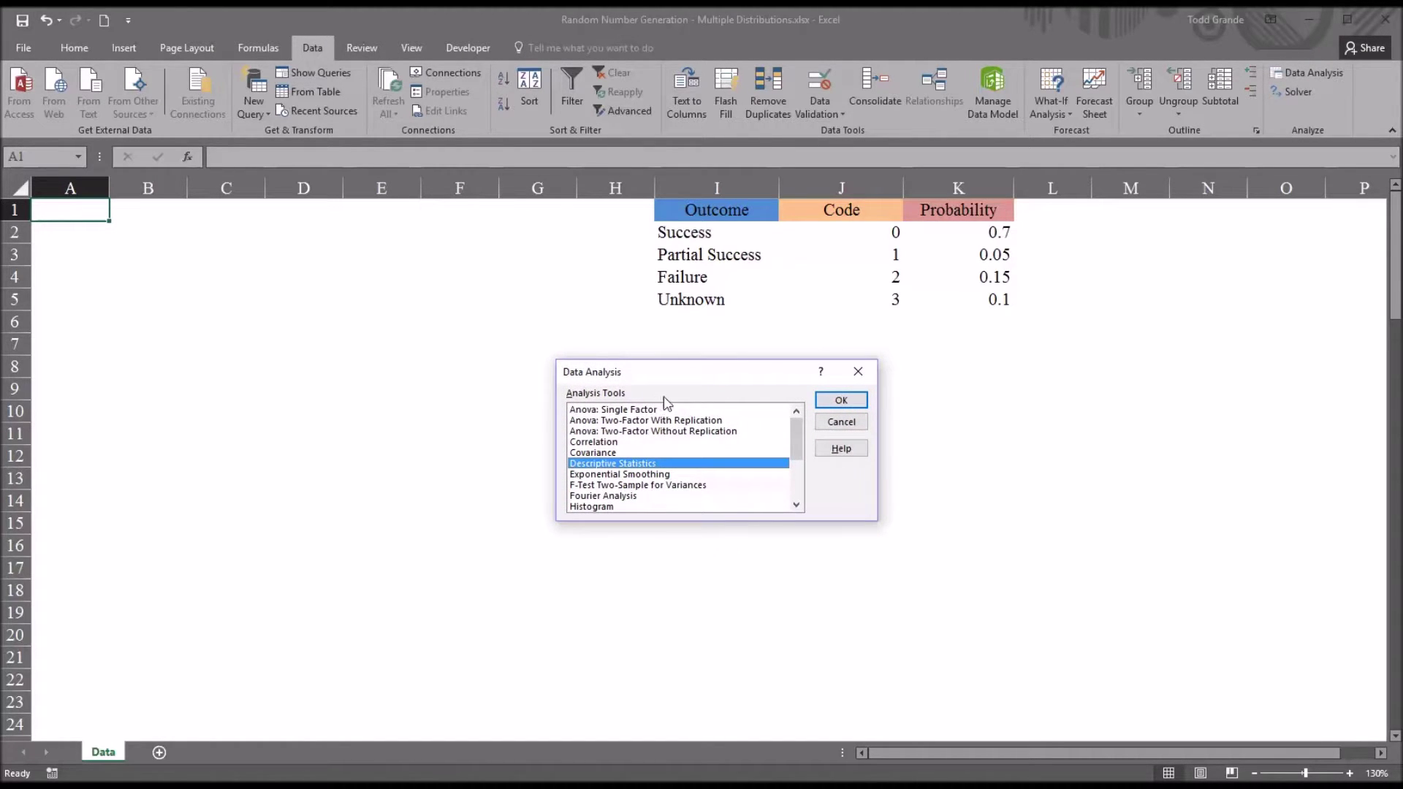
pyautogui.moveTo(799, 454); pyautogui.dragTo(801, 475)
pyautogui.click(687, 475)
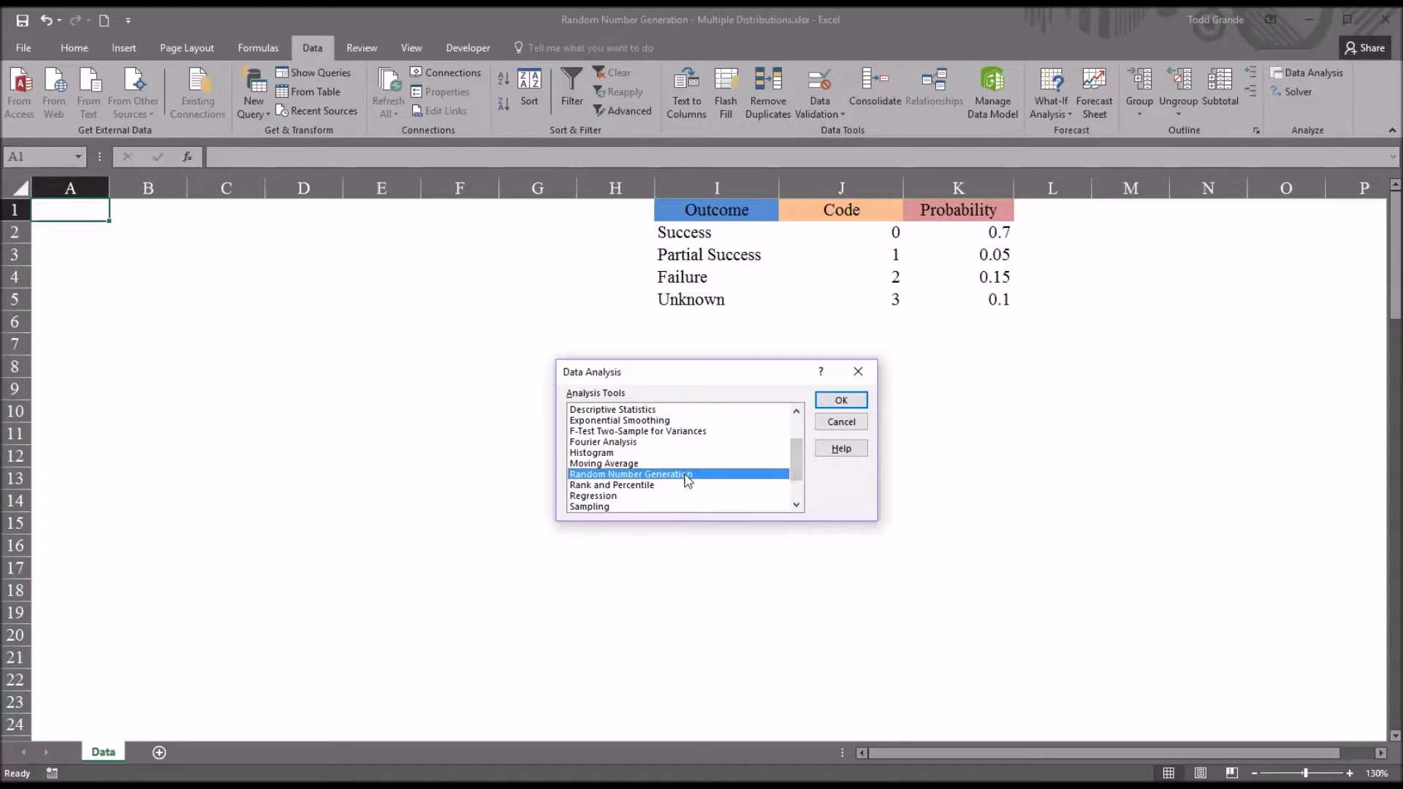
pyautogui.click(829, 411)
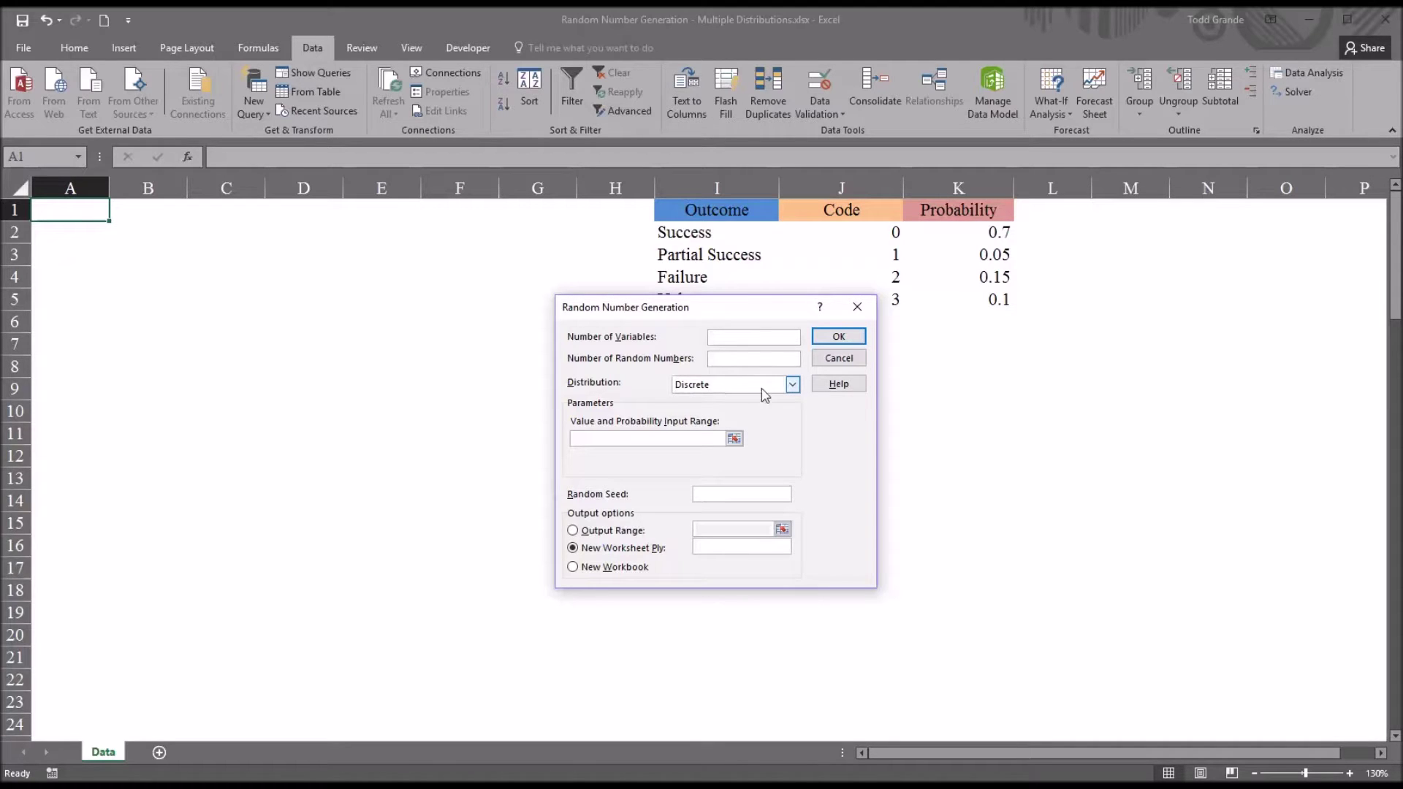
# Step: Compare the parameters offered for the Uniform and Discrete distributions
pyautogui.click(792, 384)
pyautogui.click(740, 400)
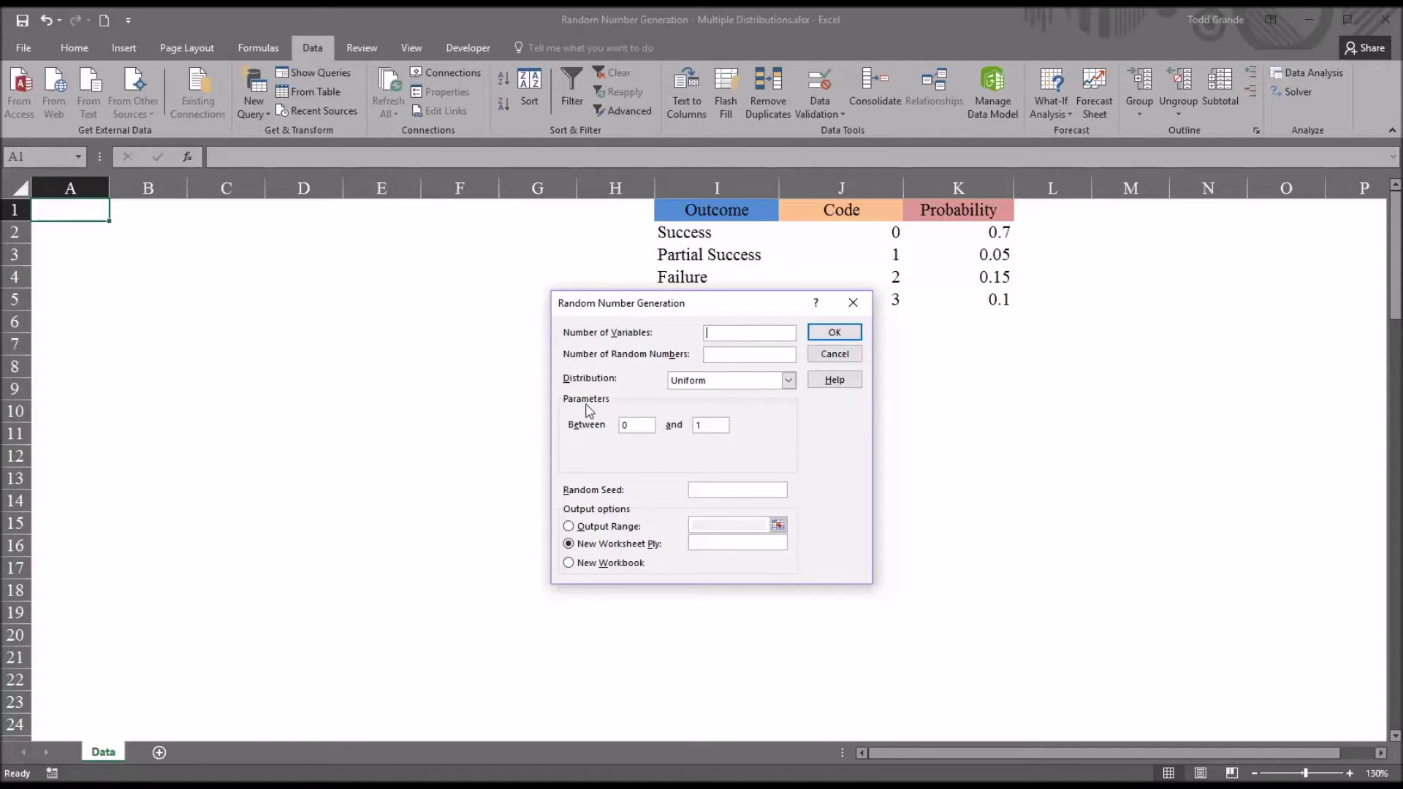
pyautogui.click(789, 381)
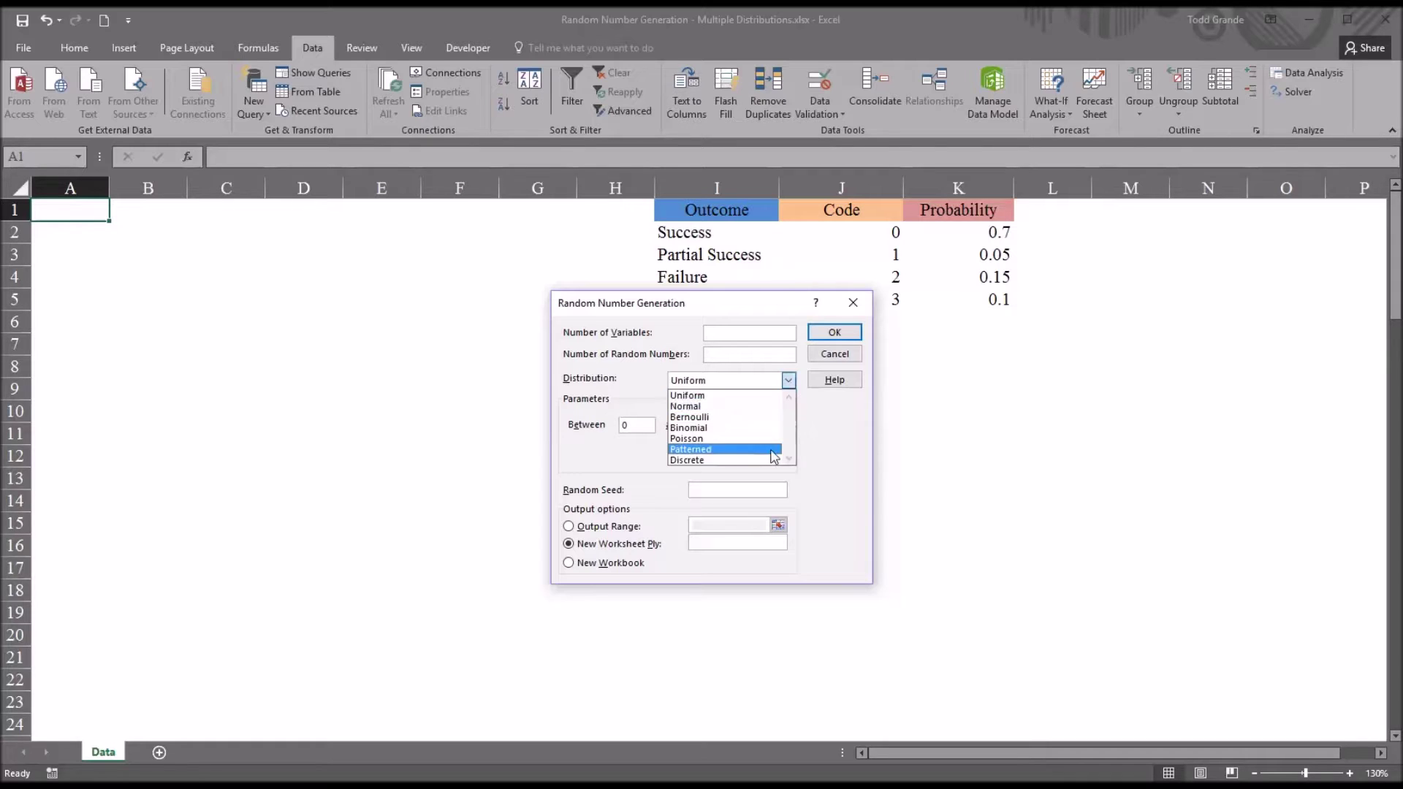
pyautogui.click(763, 460)
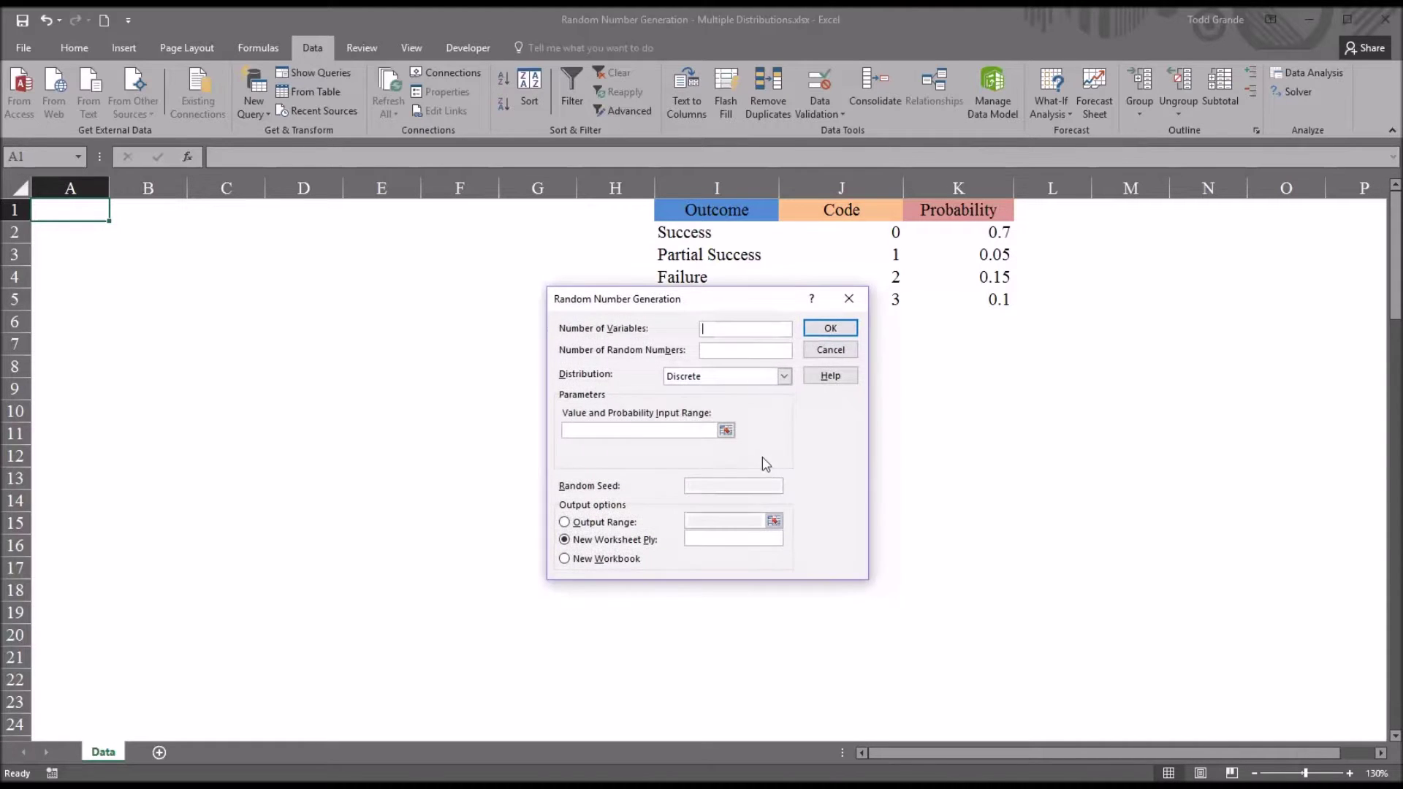
# Step: Set up one variable with 100 random numbers from a Uniform distribution between 1 and 4
pyautogui.click(784, 376)
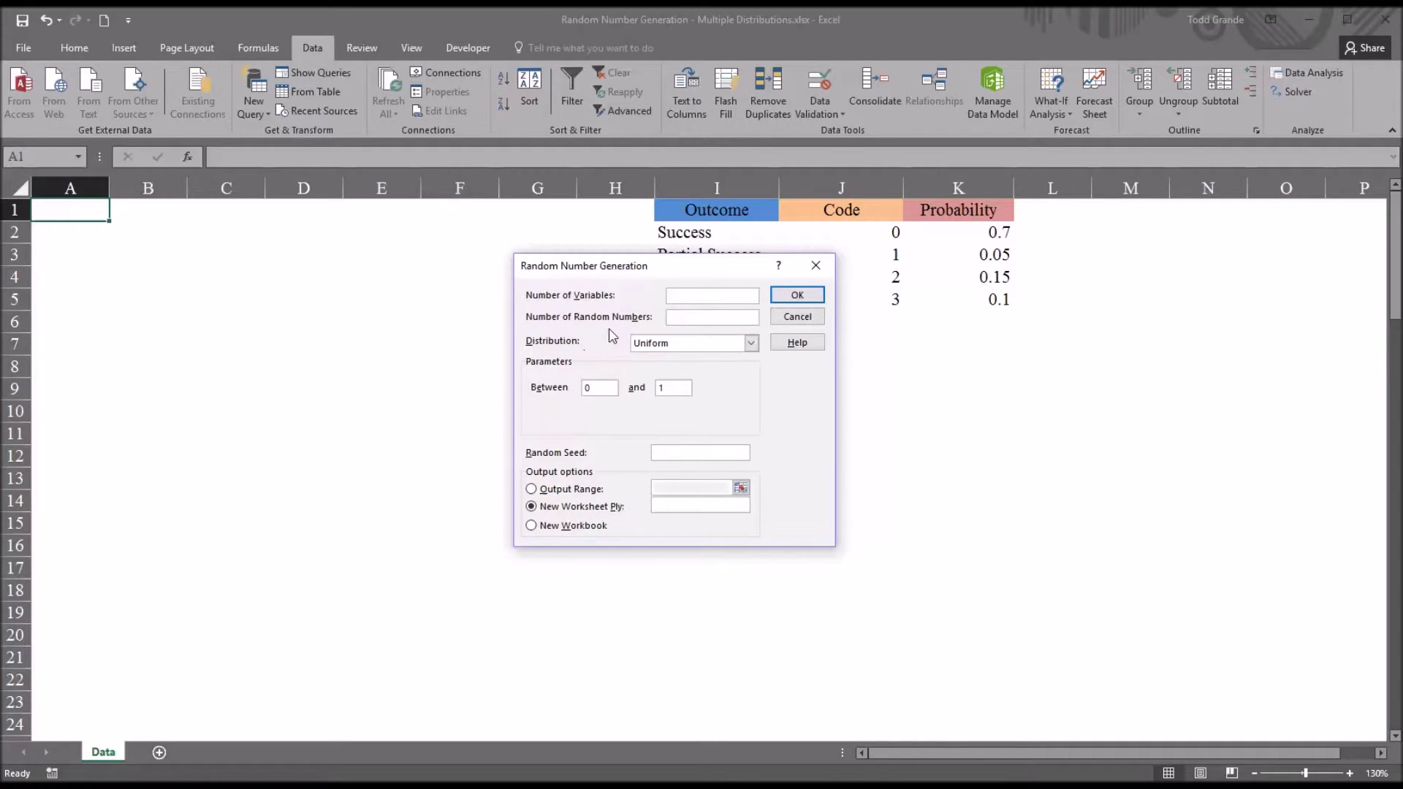
pyautogui.write('1')
pyautogui.moveTo(601, 393); pyautogui.dragTo(580, 392)
pyautogui.write('1')
pyautogui.moveTo(671, 391); pyautogui.dragTo(662, 391)
pyautogui.write('4')
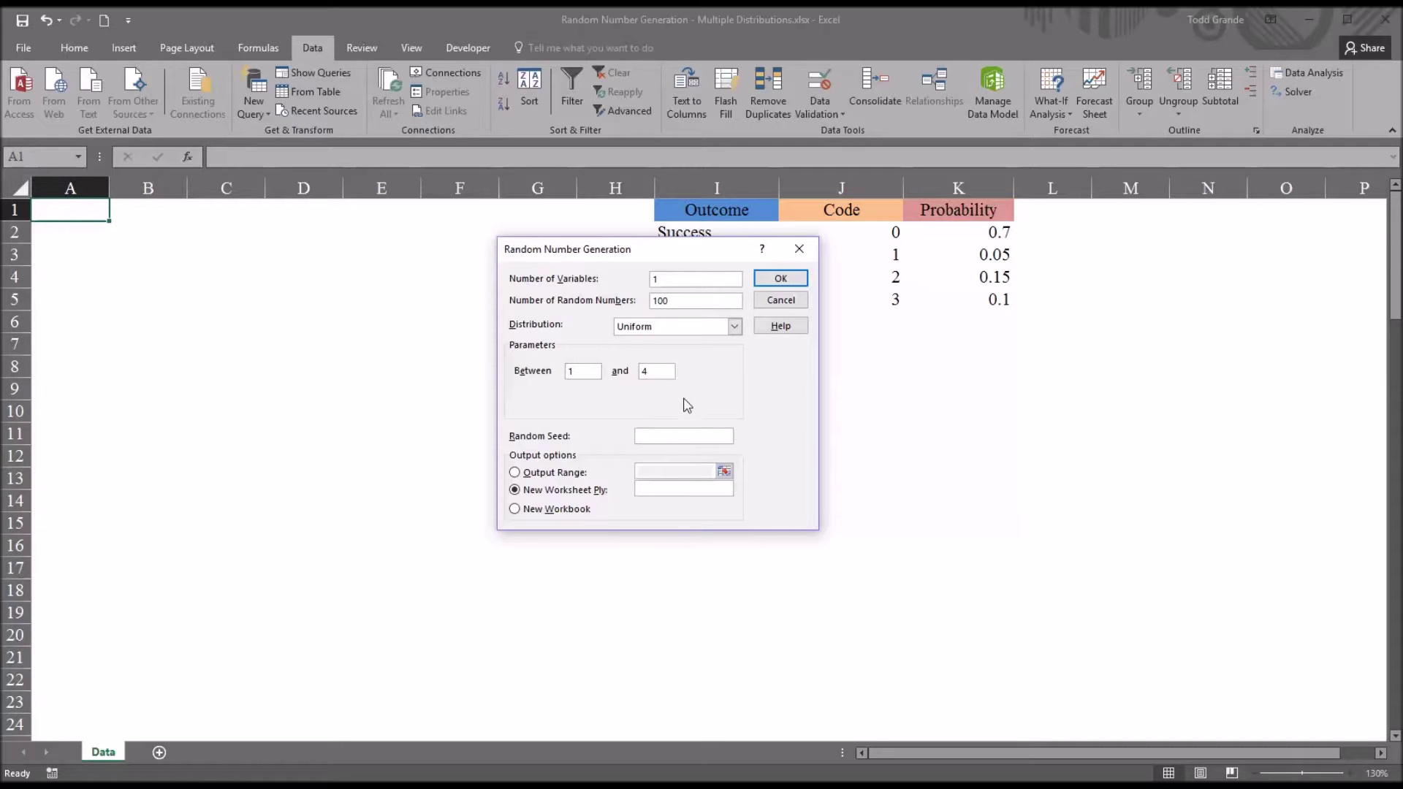
# Step: Leave the random seed empty, set the output range to cell A1 and generate the uniform random numbers
pyautogui.click(639, 436)
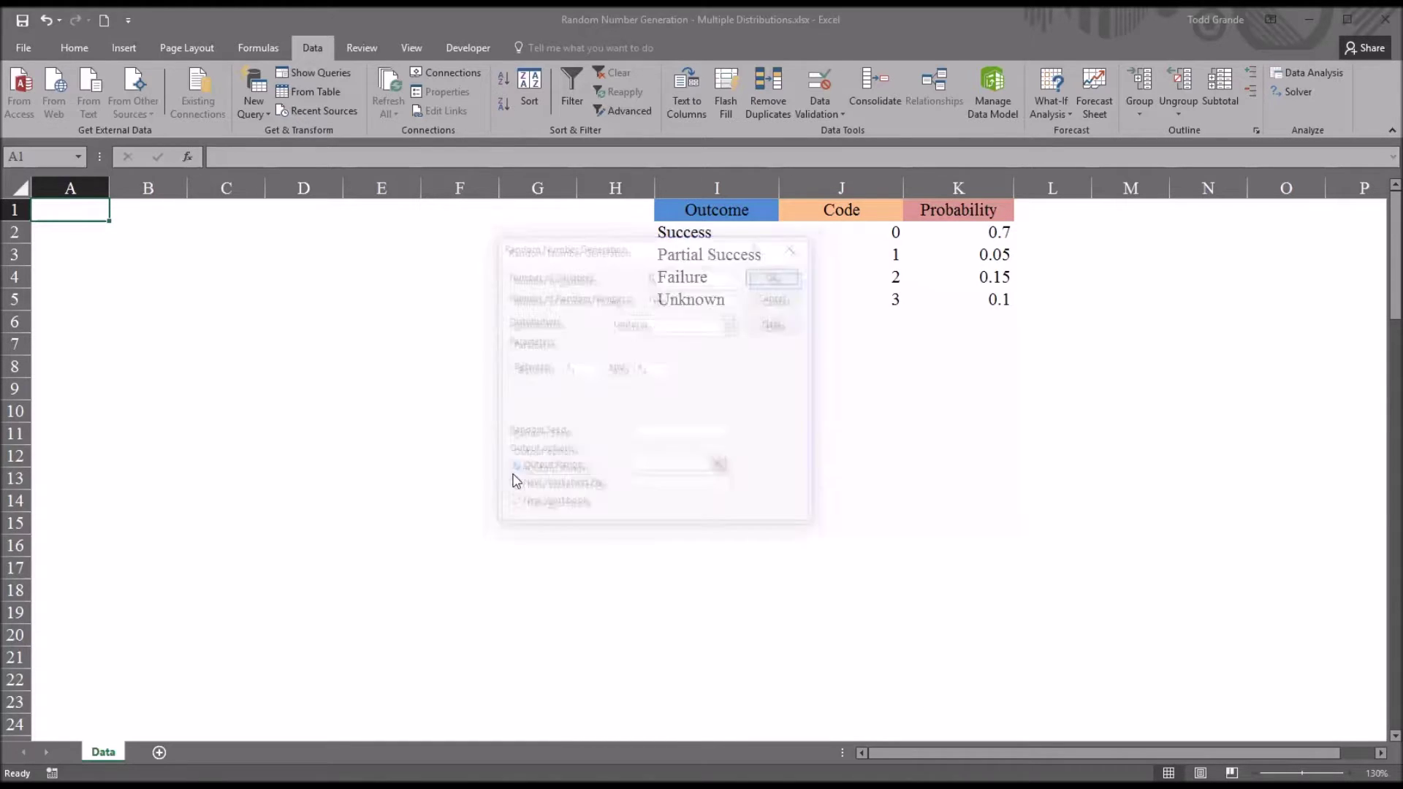
pyautogui.click(511, 471)
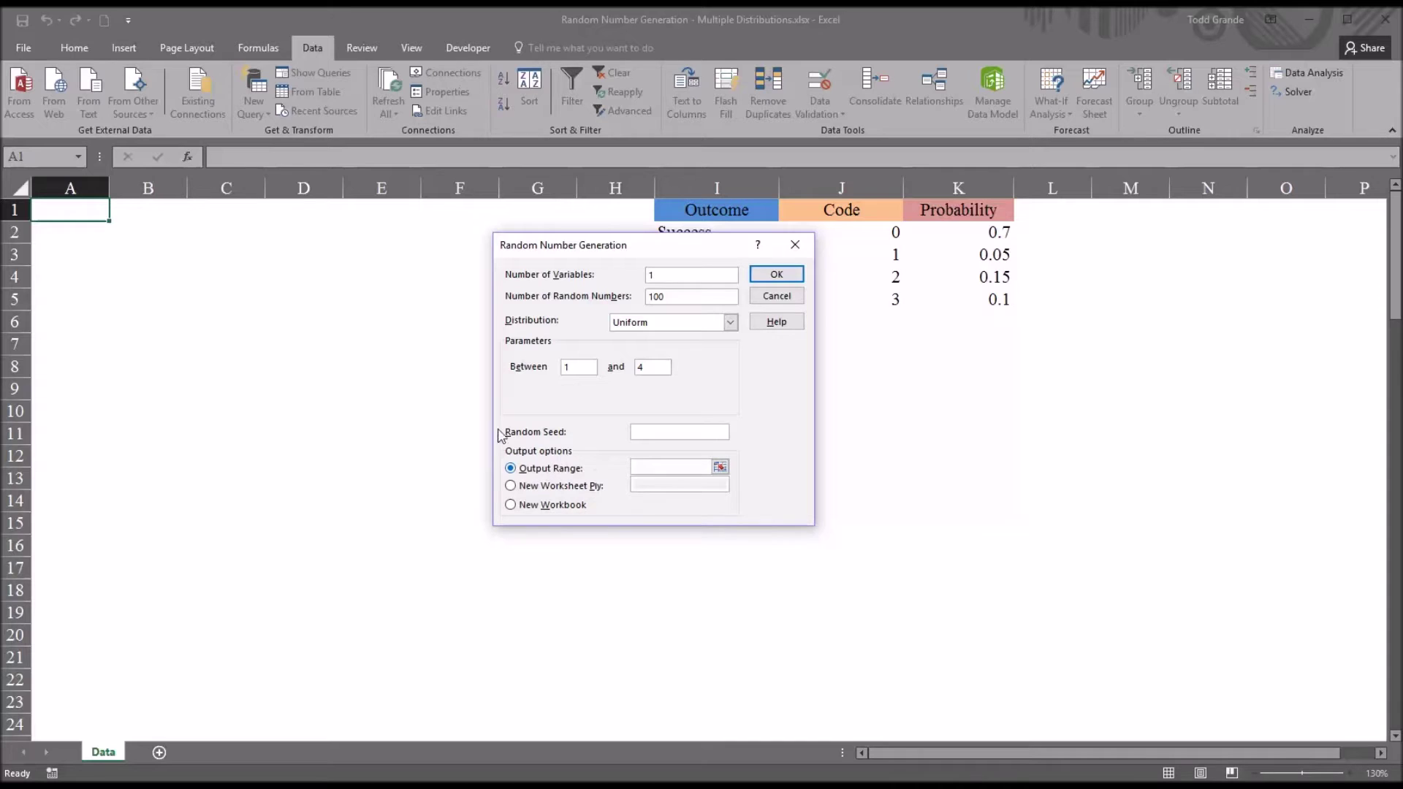
pyautogui.click(82, 222)
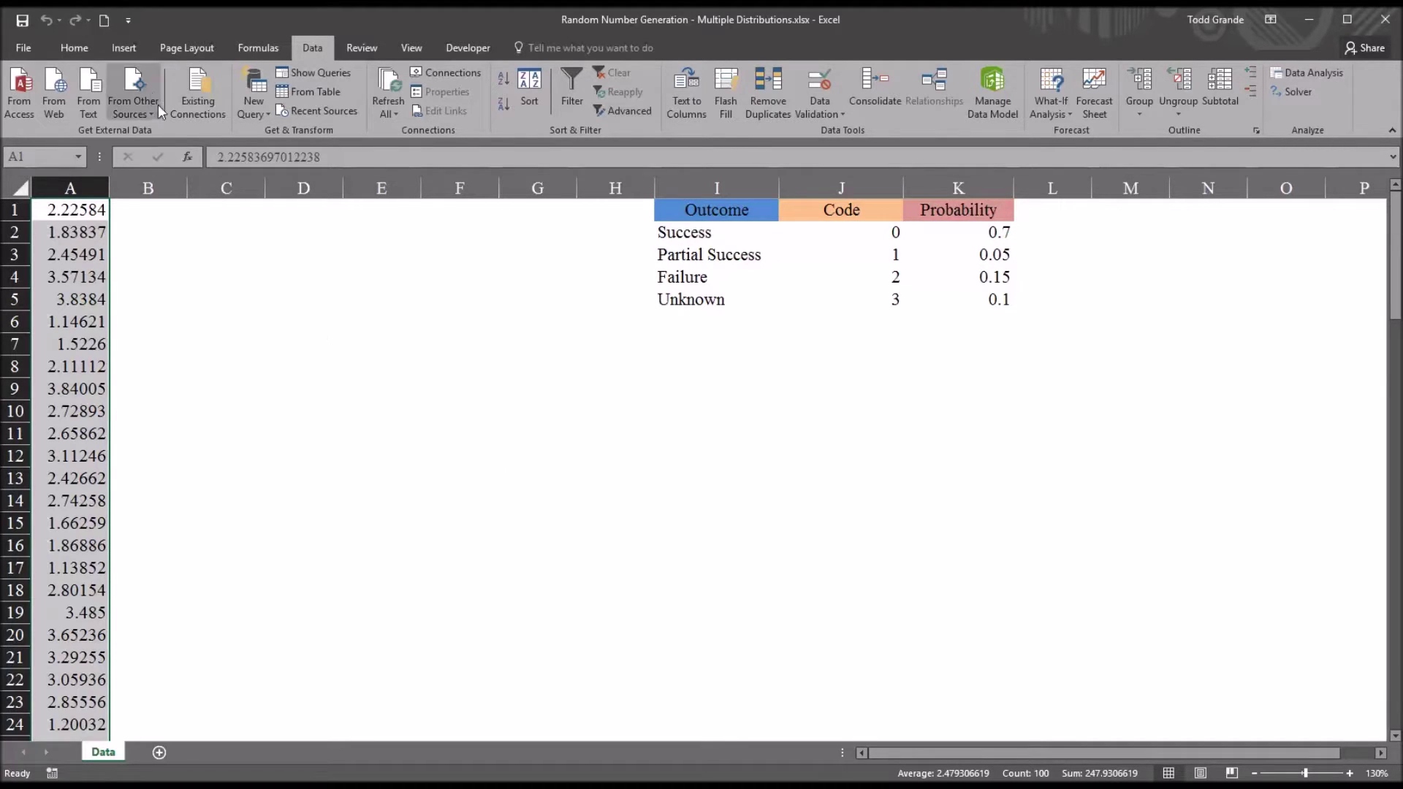
# Step: Insert a histogram chart of the random numbers in column A
pyautogui.click(125, 48)
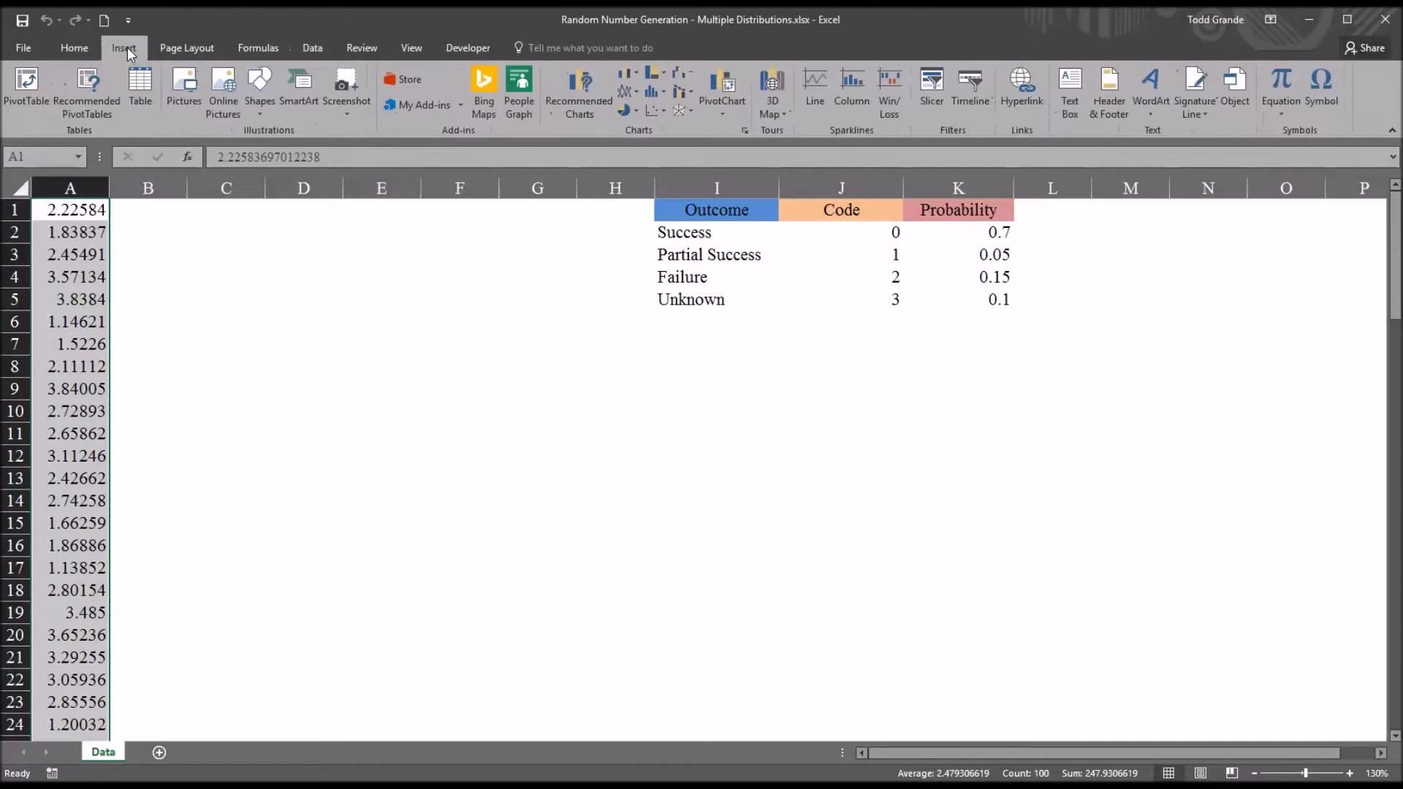
pyautogui.click(651, 92)
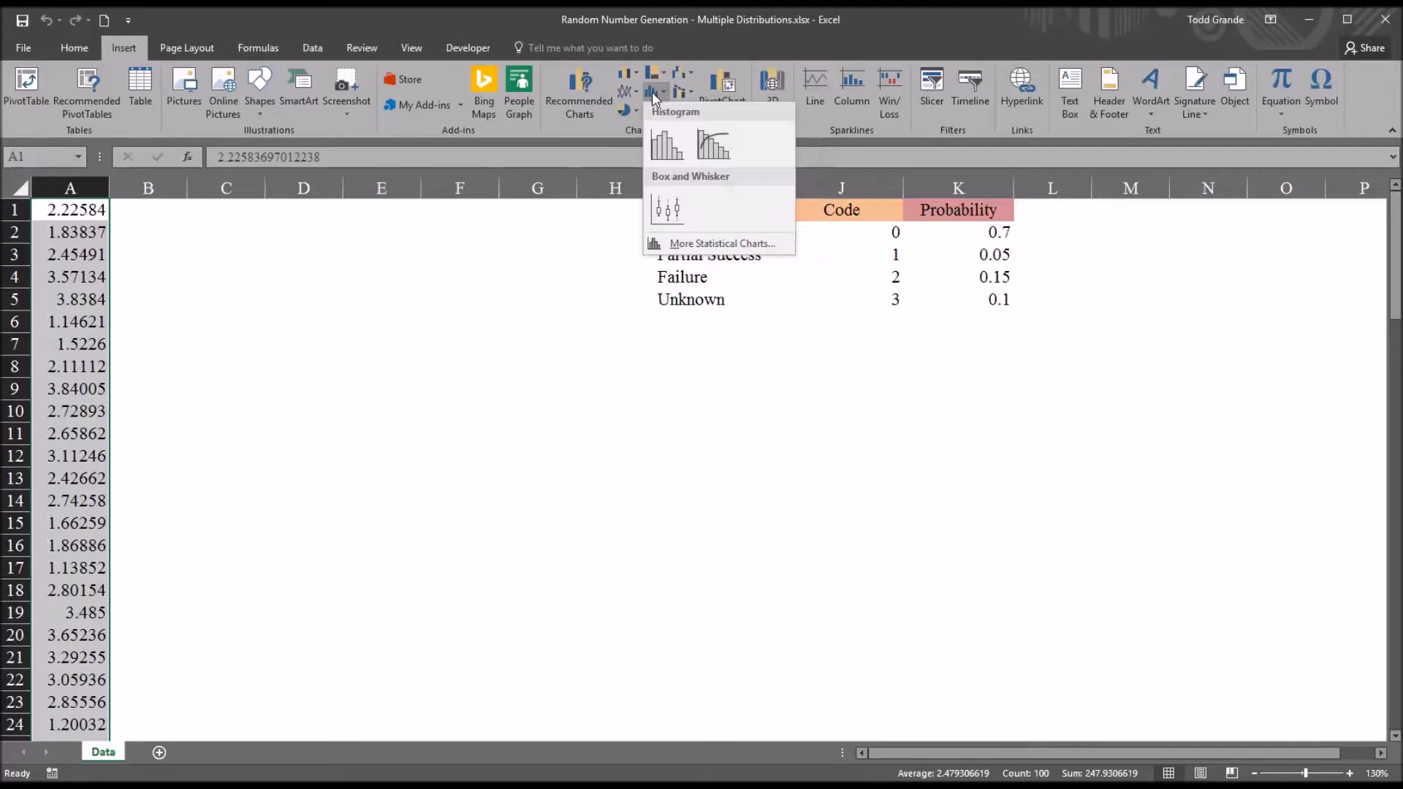
pyautogui.click(659, 150)
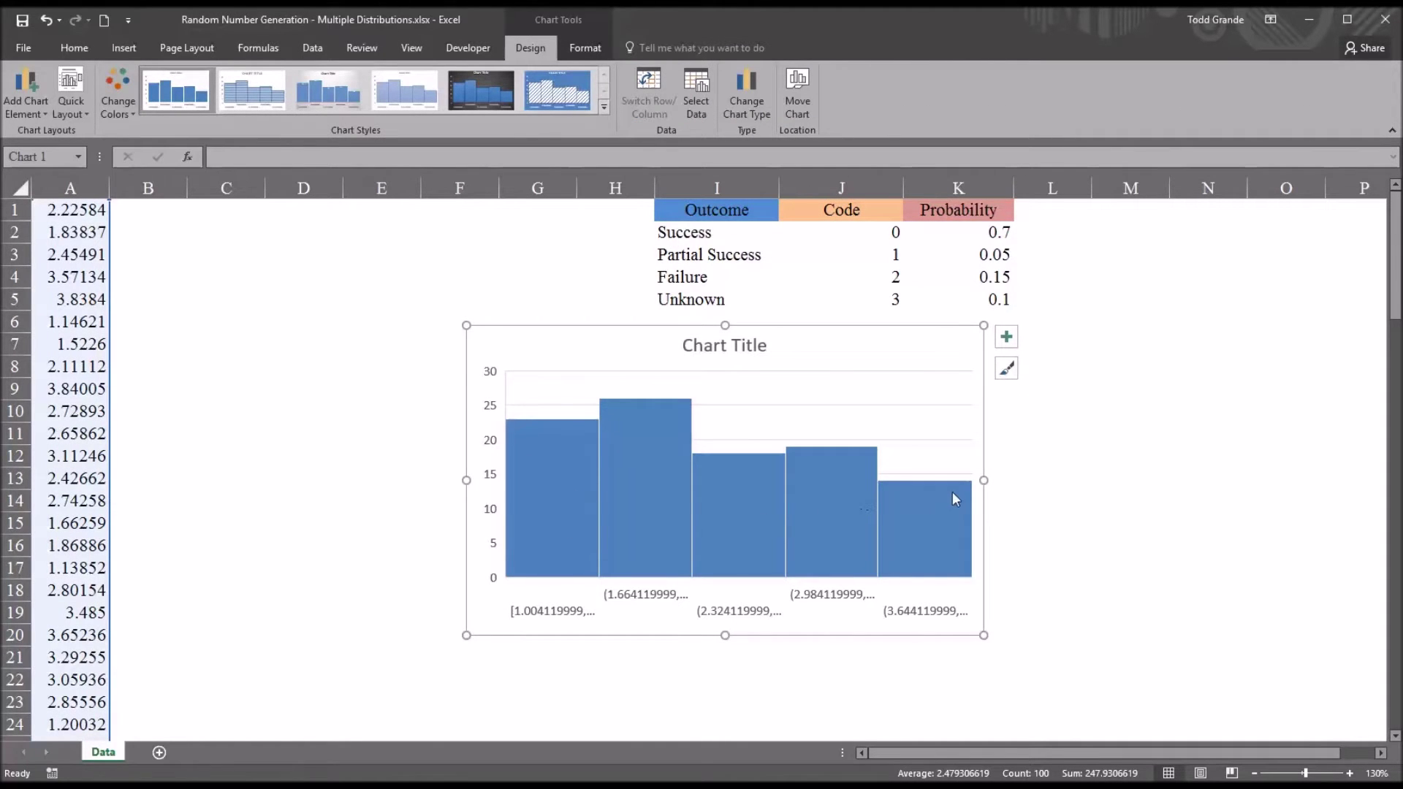
pyautogui.moveTo(544, 473)
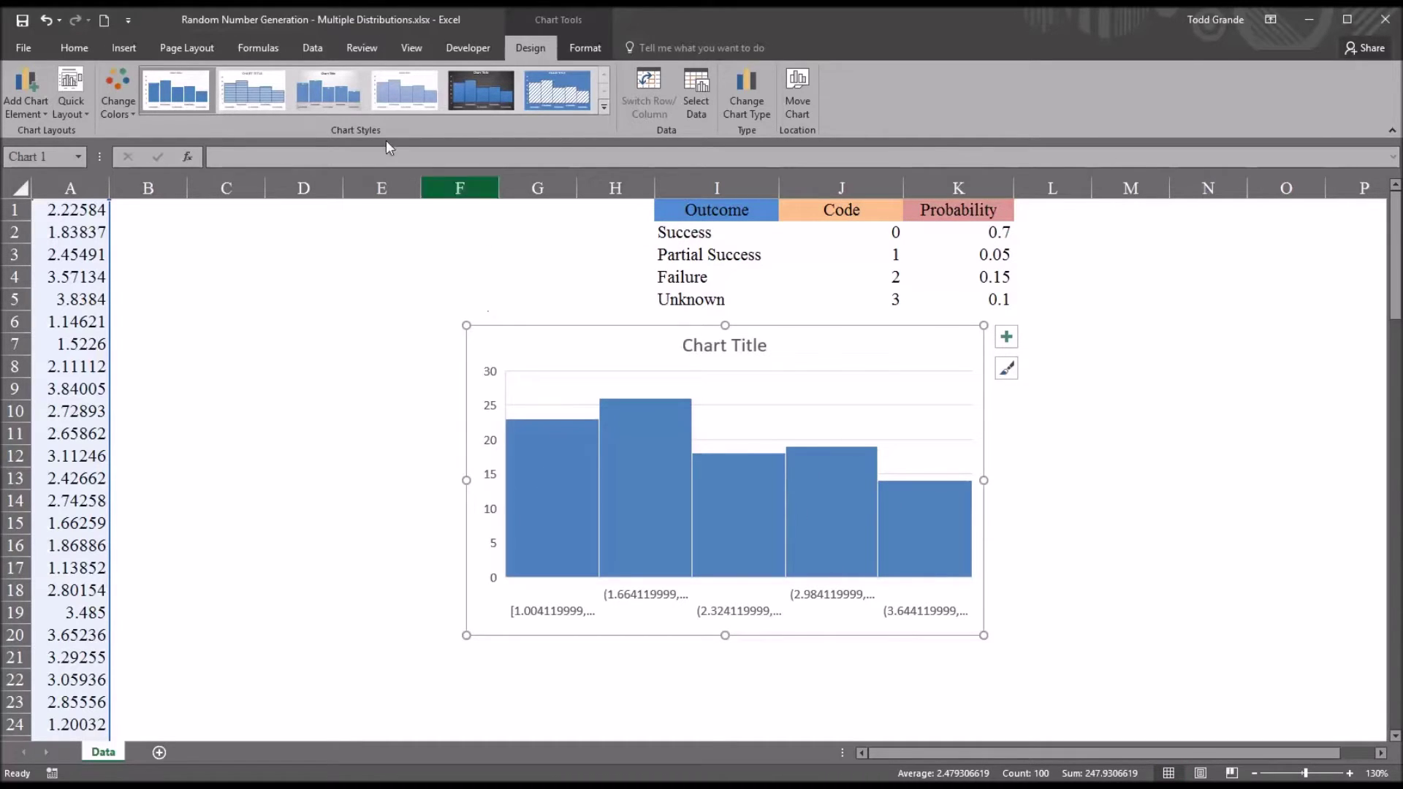
# Step: Set up another random number generation using a Normal distribution with mean 50 and standard deviation 10
pyautogui.click(314, 48)
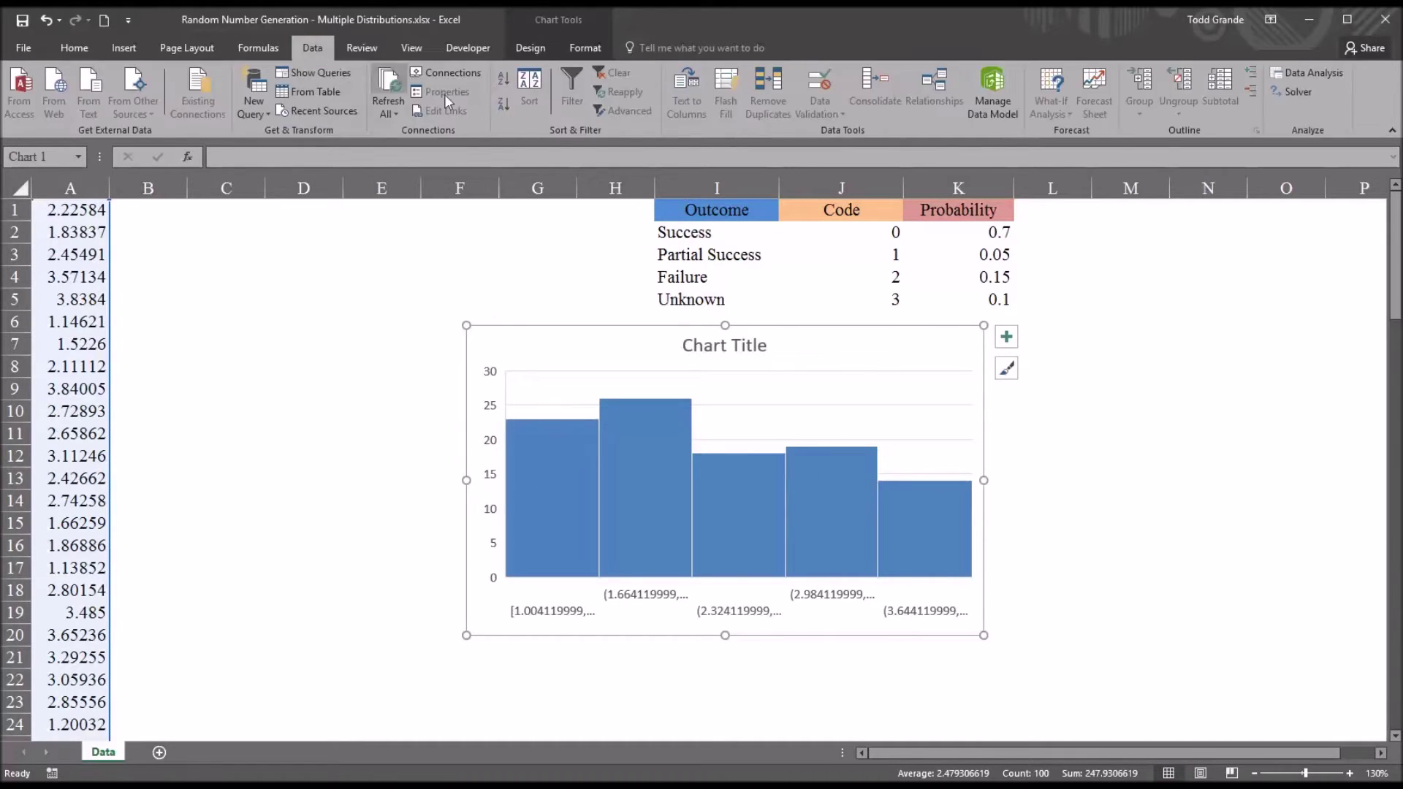
pyautogui.click(1309, 74)
pyautogui.click(780, 343)
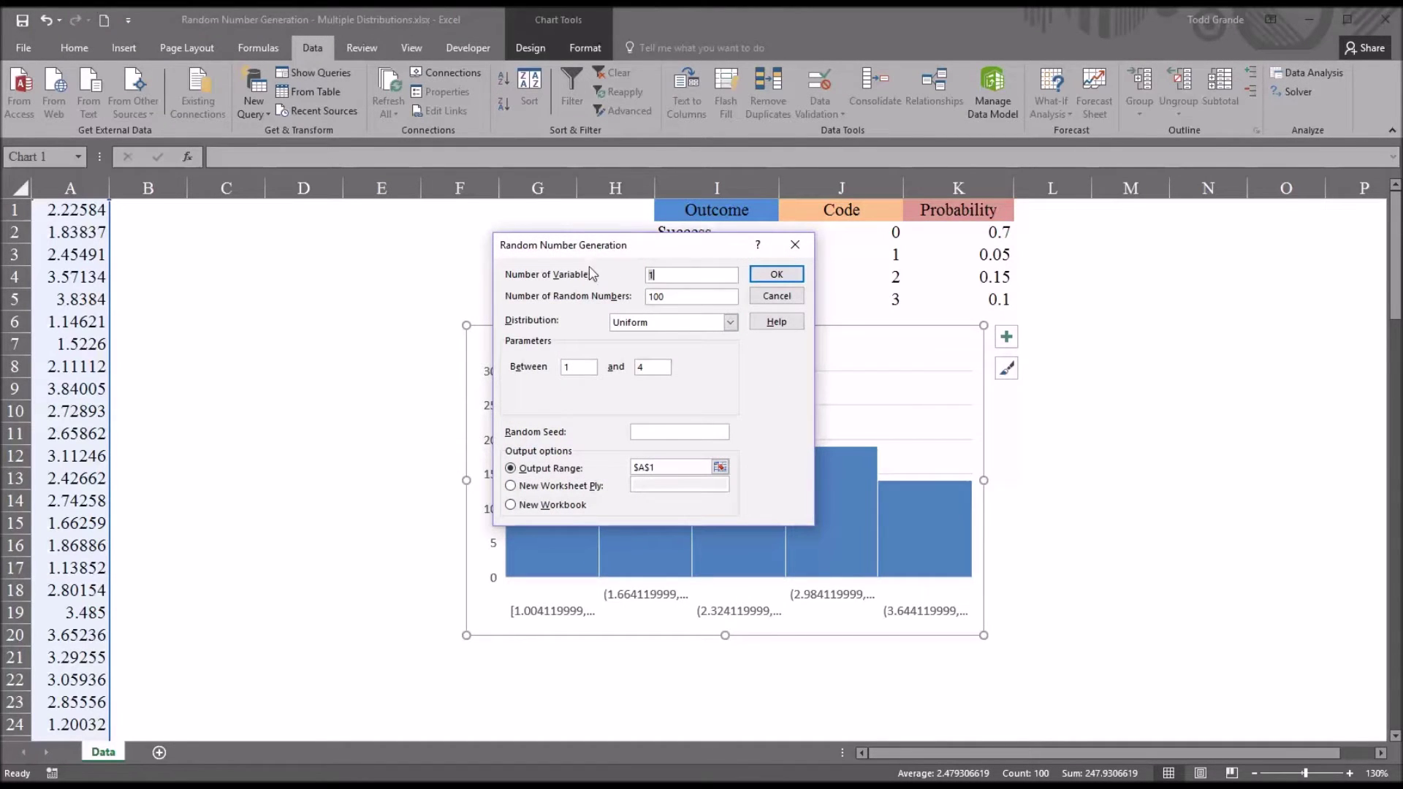
pyautogui.click(730, 322)
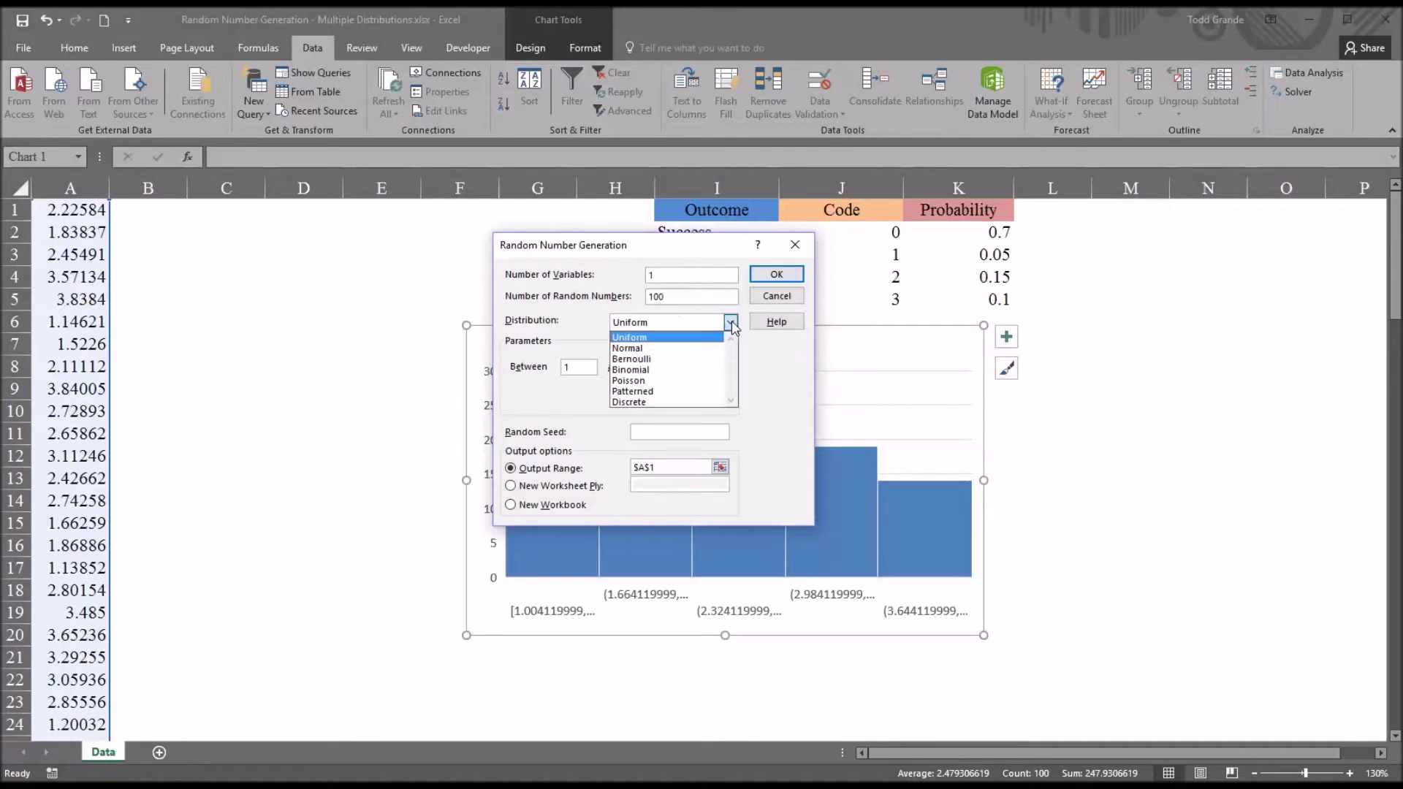
pyautogui.click(706, 349)
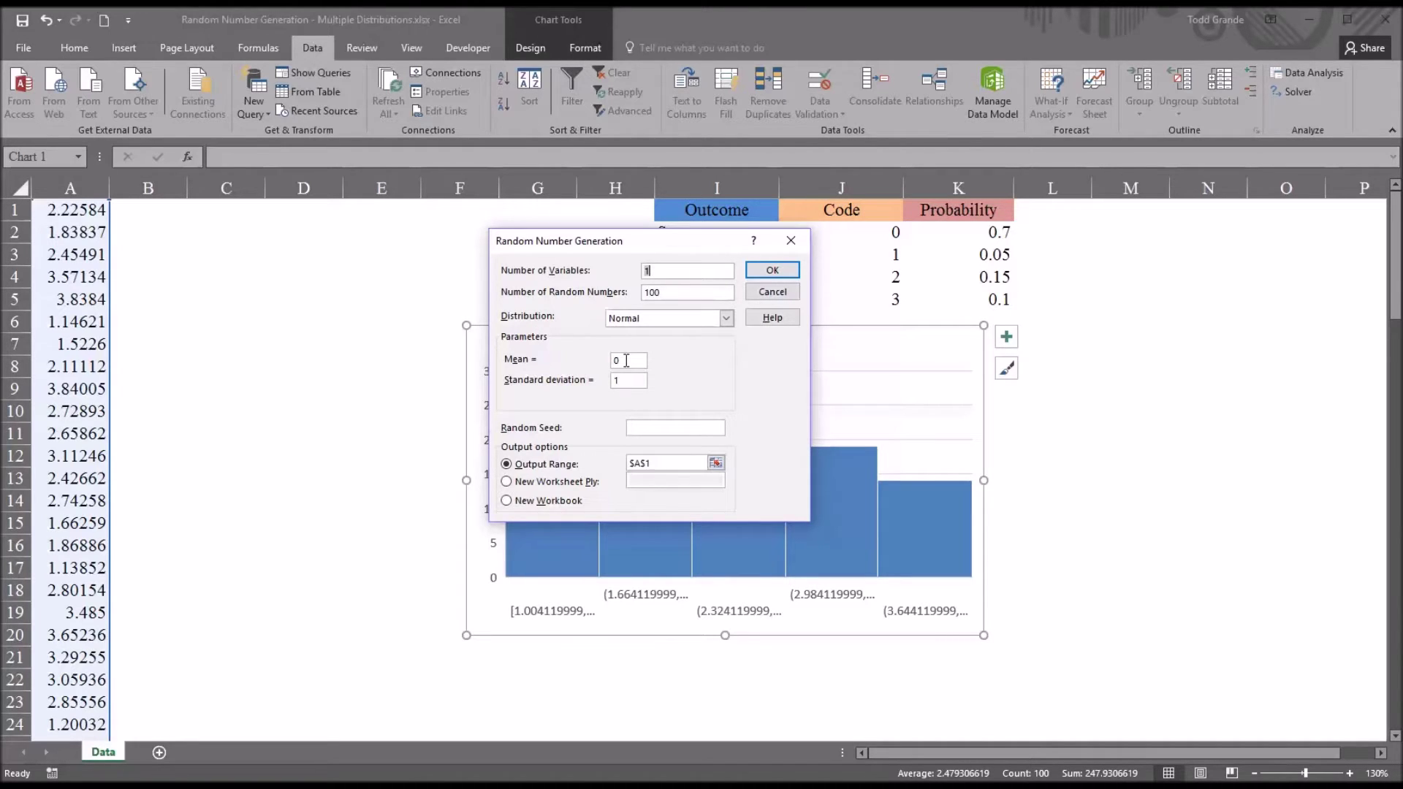
pyautogui.moveTo(626, 360); pyautogui.dragTo(608, 363)
pyautogui.write('50')
# Step: Set the output range to cell B1 and generate the 100 normally distributed random numbers
pyautogui.moveTo(655, 462); pyautogui.dragTo(625, 462)
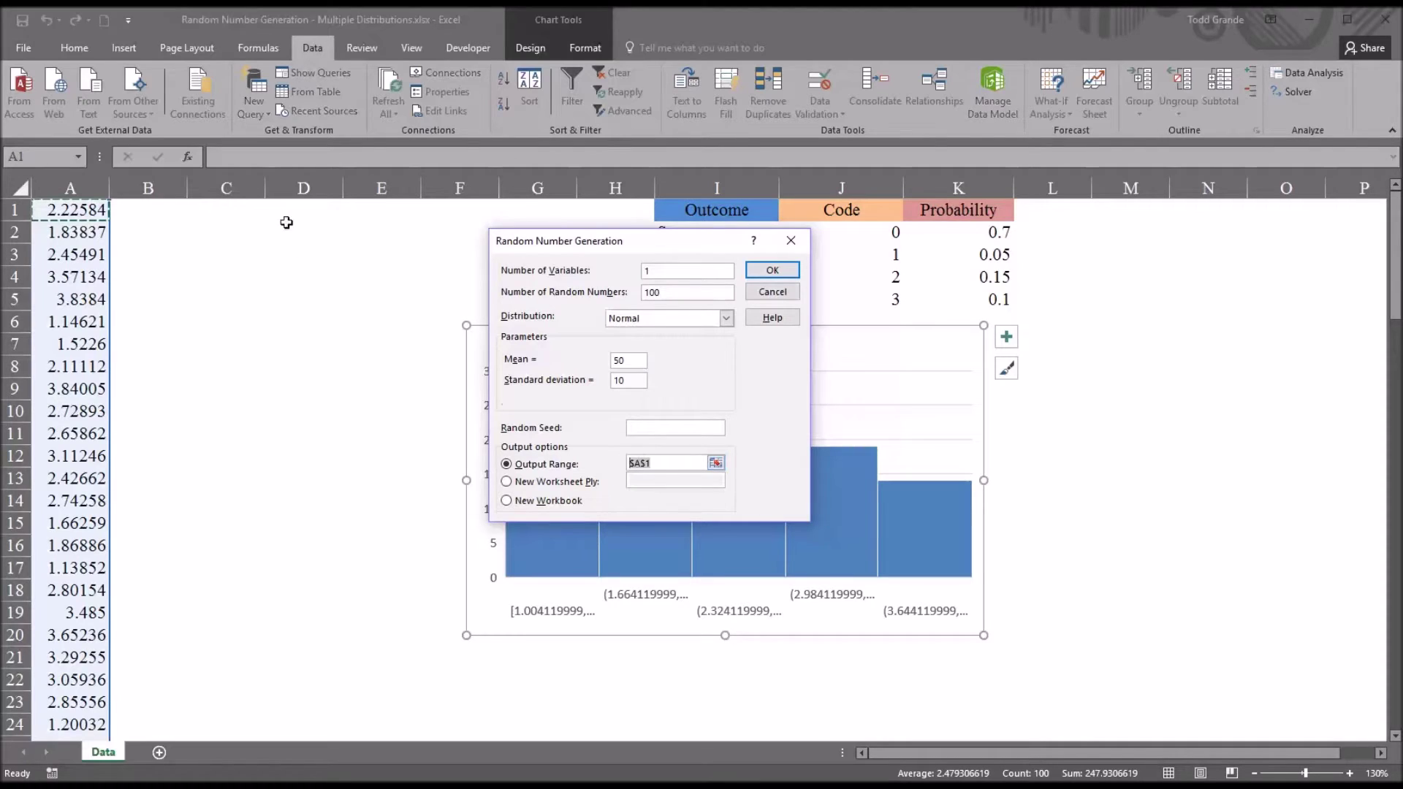
pyautogui.click(158, 212)
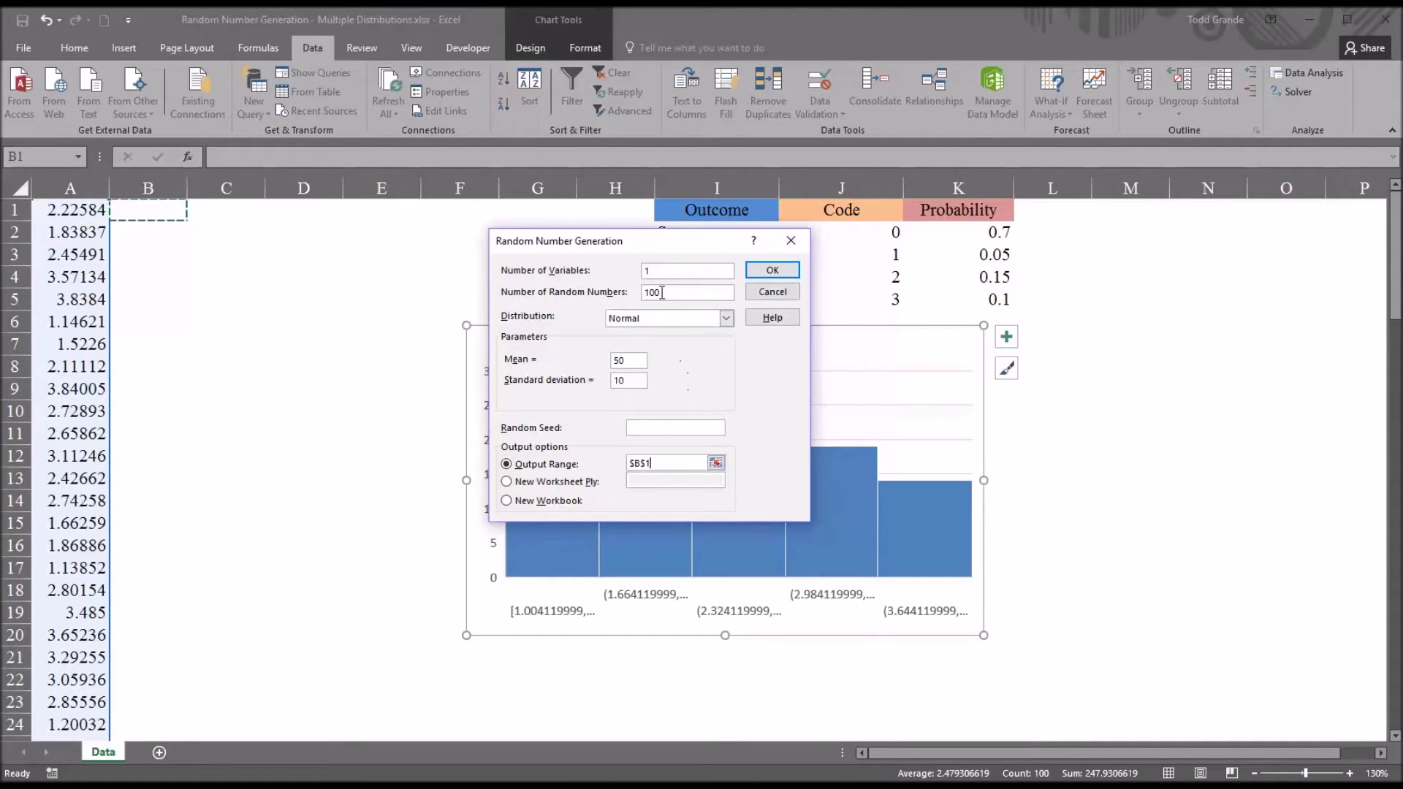
pyautogui.click(767, 272)
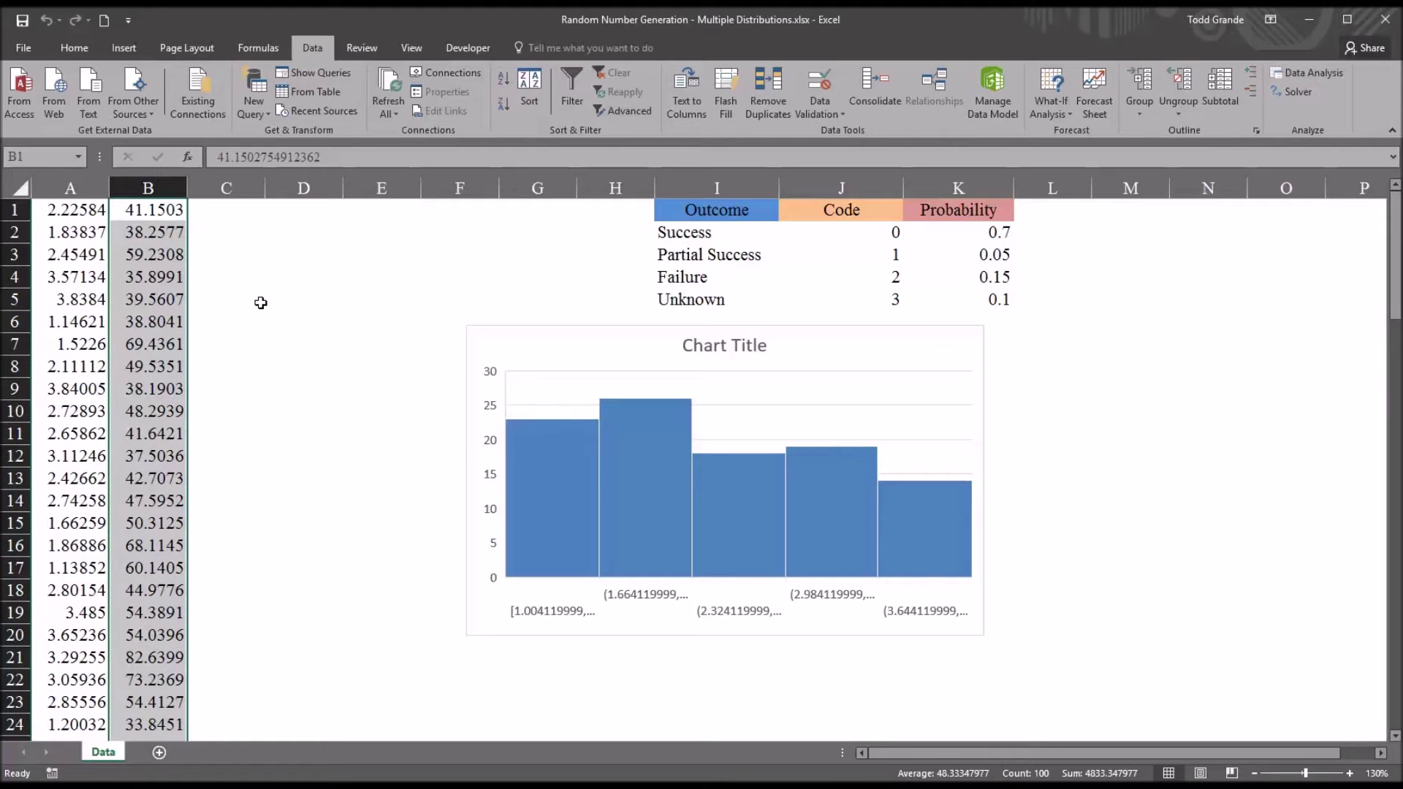
# Step: Move the histogram's source data range from column A to column B
pyautogui.click(581, 330)
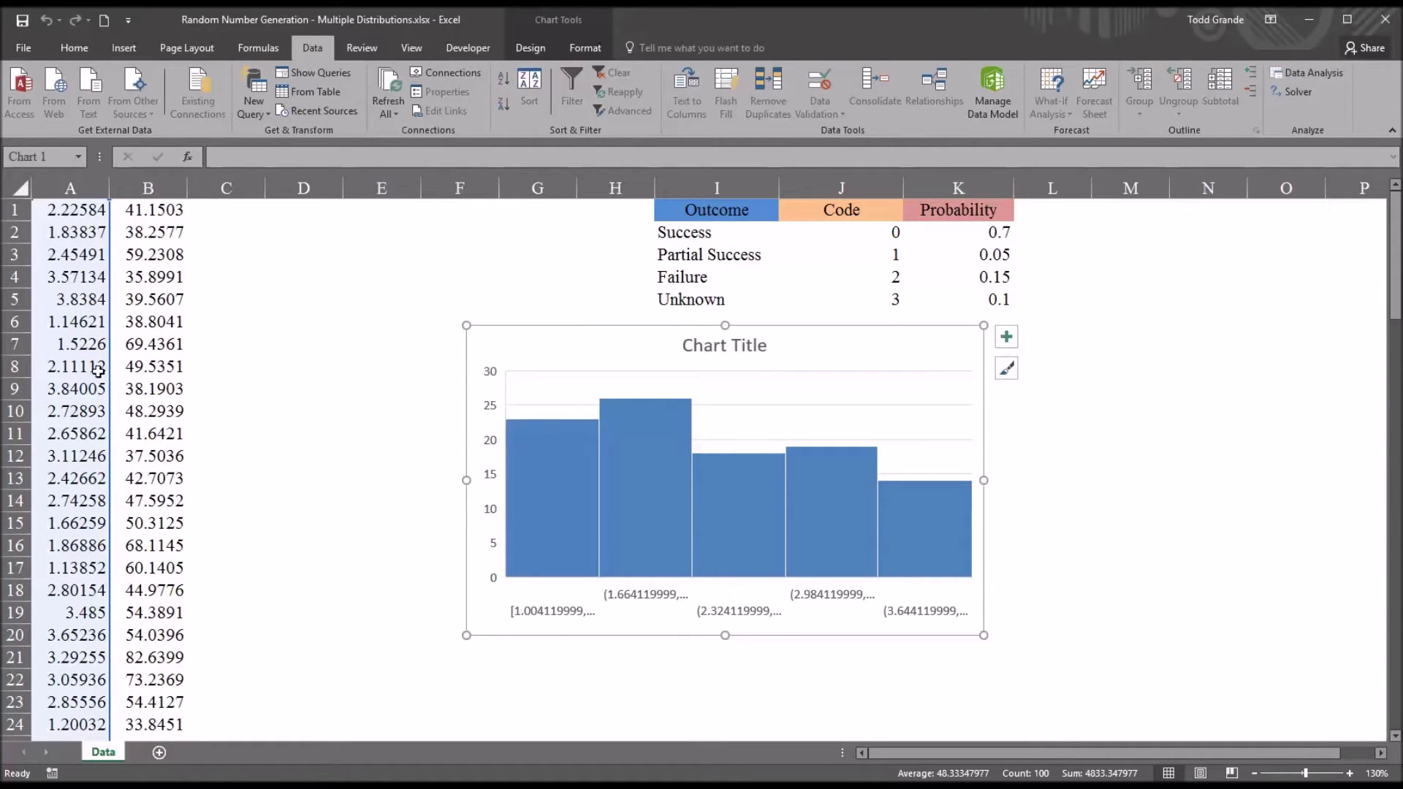
pyautogui.moveTo(109, 349); pyautogui.dragTo(145, 358)
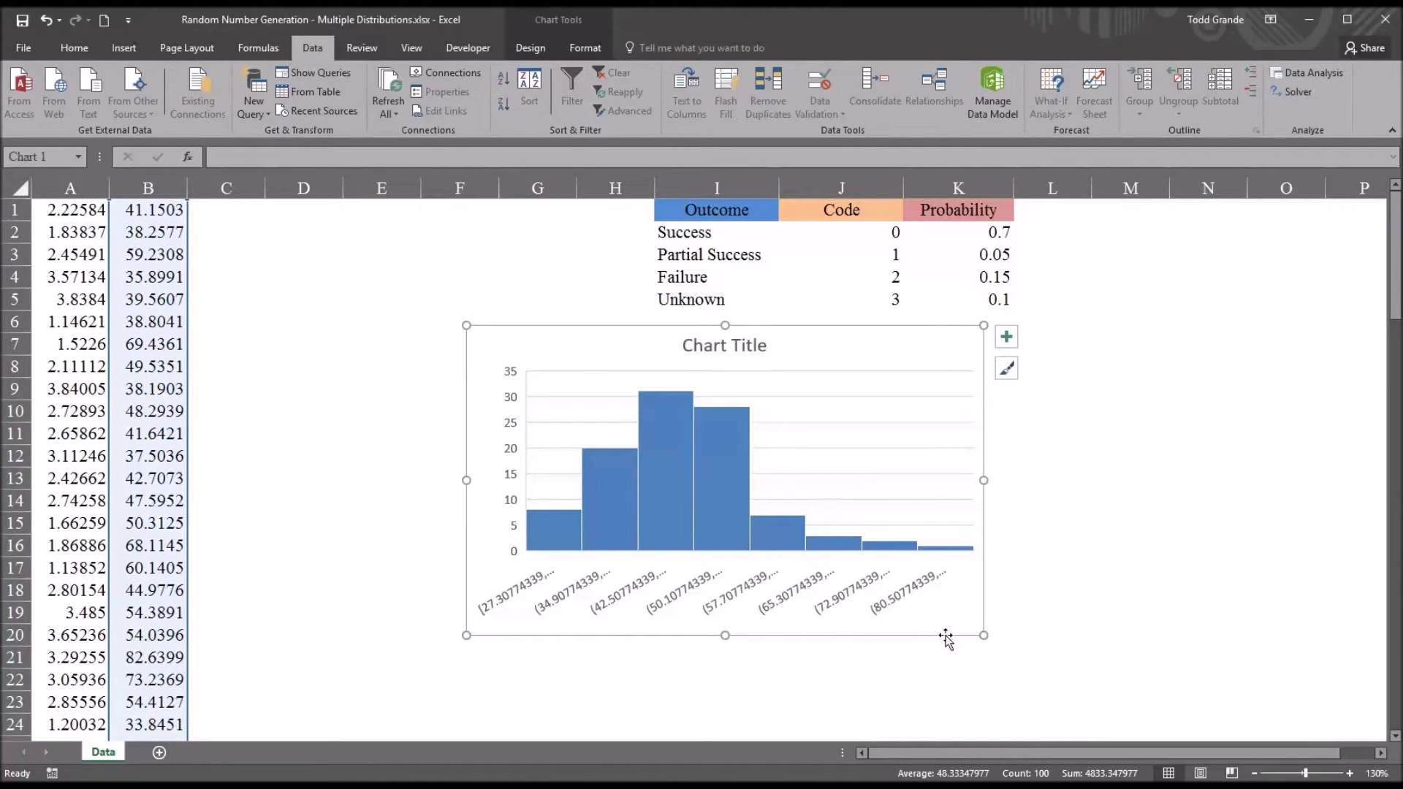
# Step: Generate 100 random numbers from a Bernoulli distribution with a p value of .8, output to cell C1
pyautogui.click(1309, 73)
pyautogui.click(787, 340)
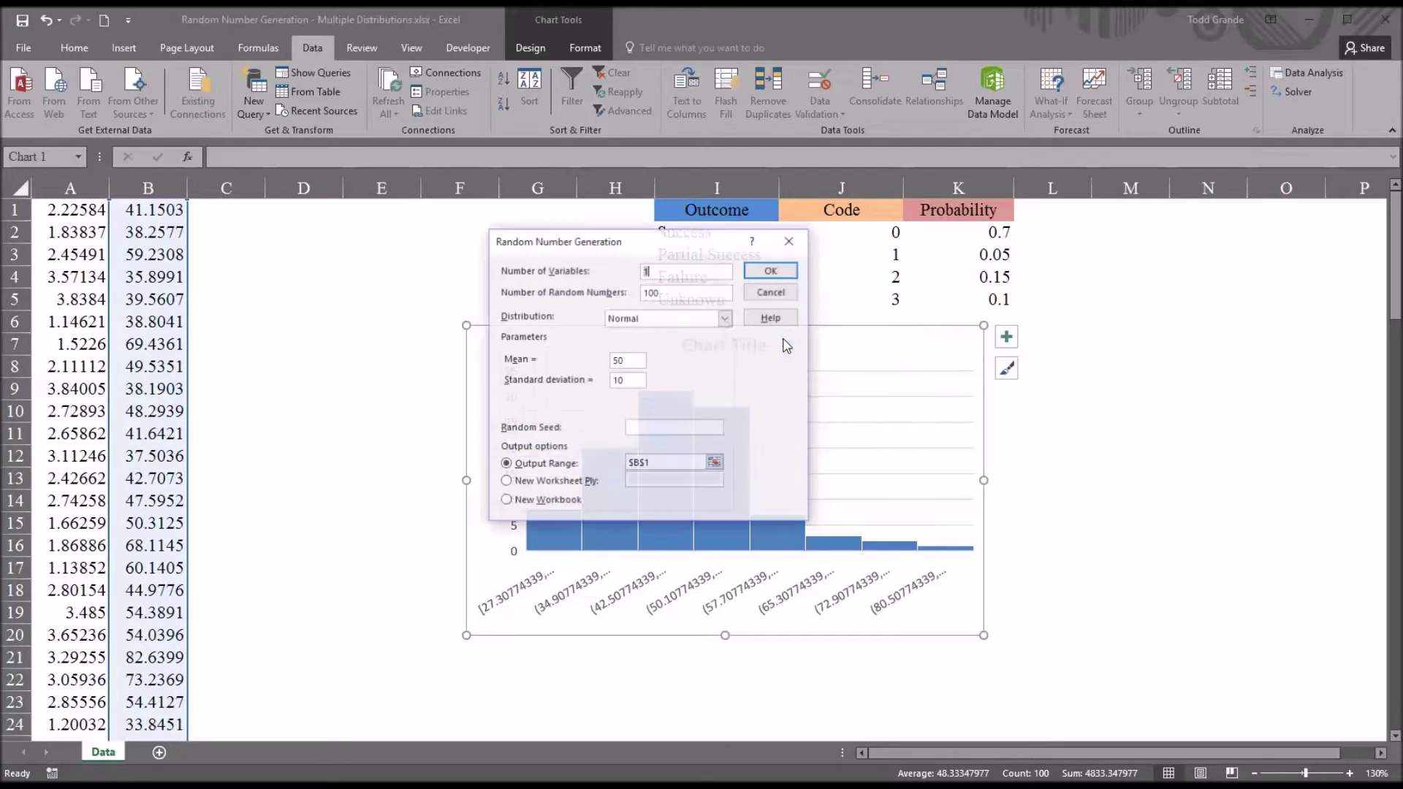
pyautogui.click(725, 320)
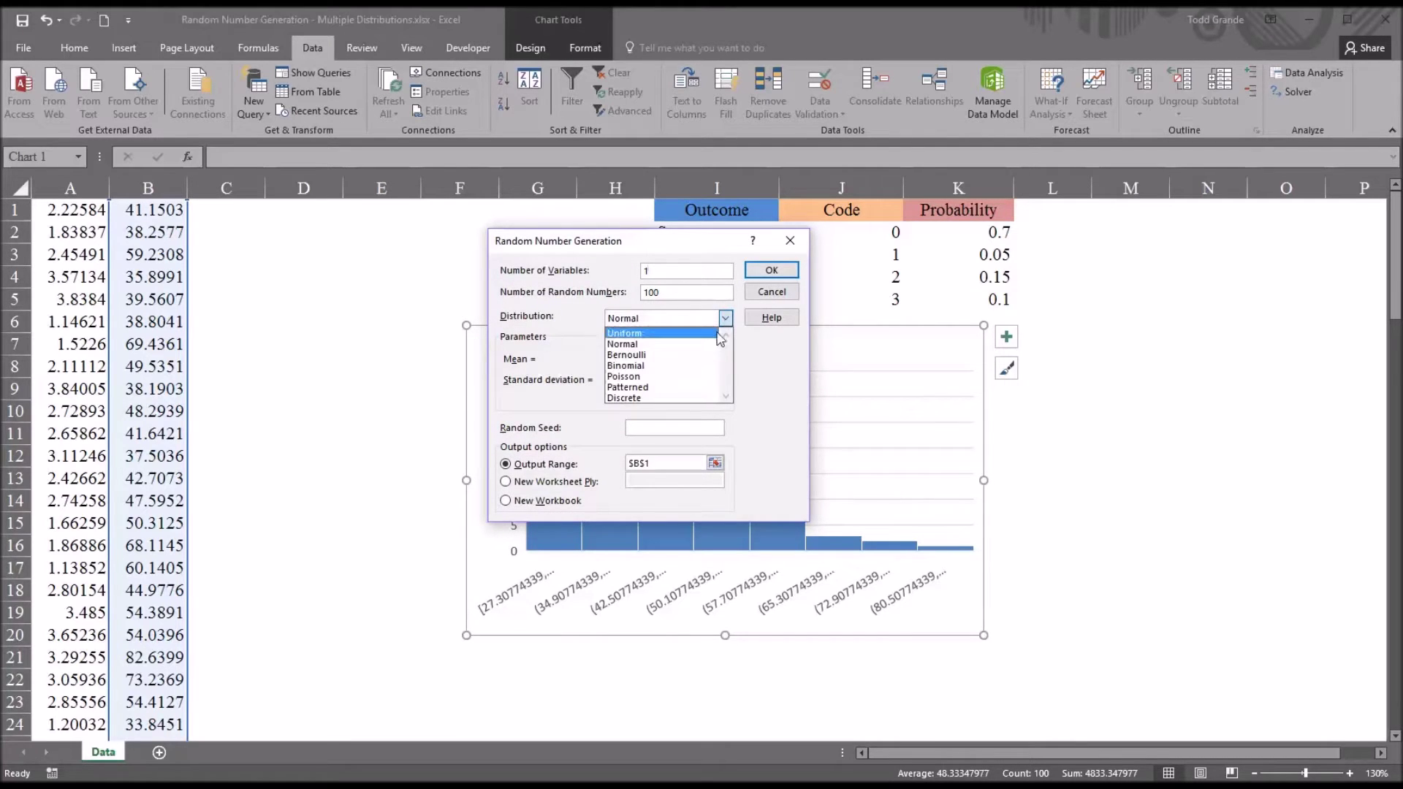
pyautogui.click(667, 355)
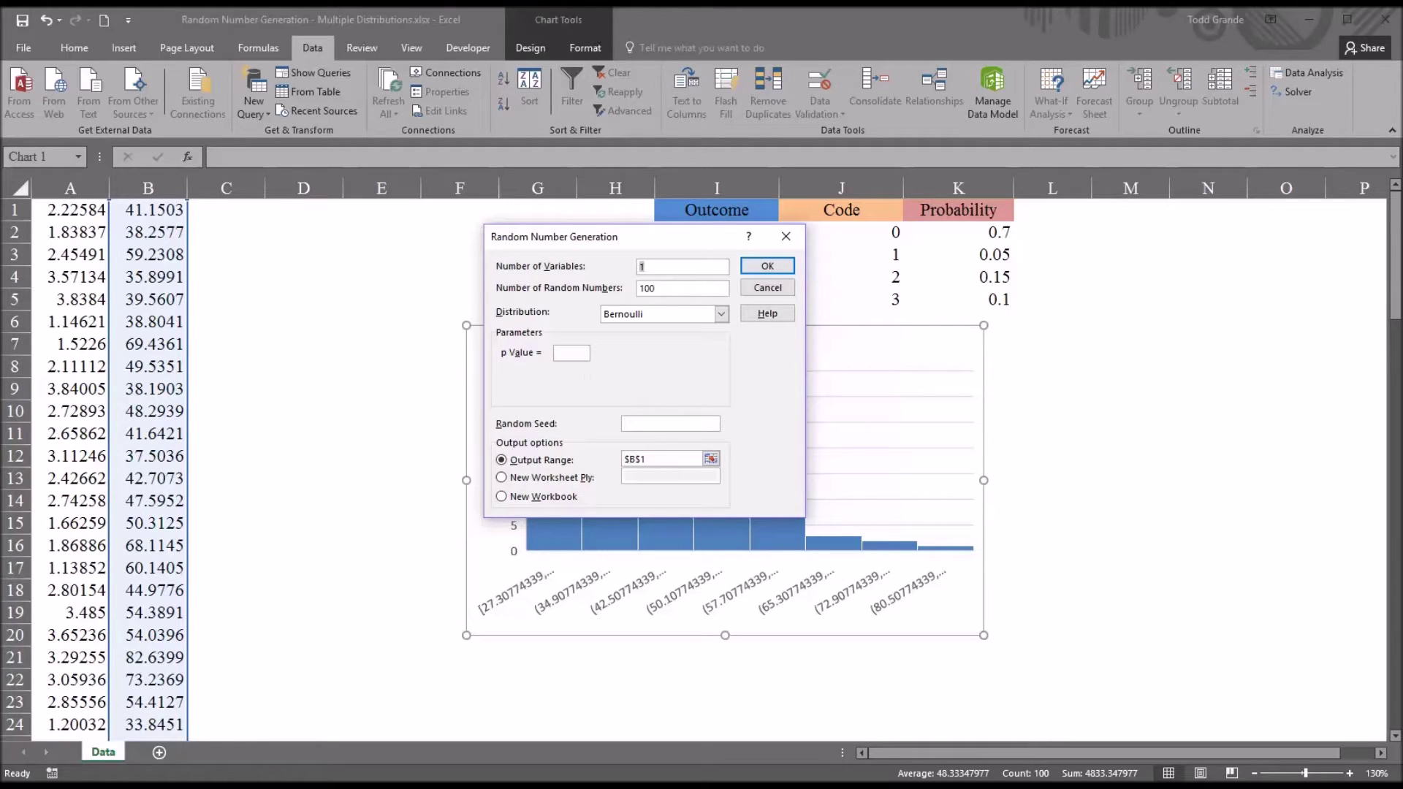
pyautogui.click(568, 355)
pyautogui.doubleClick(636, 459)
pyautogui.click(231, 213)
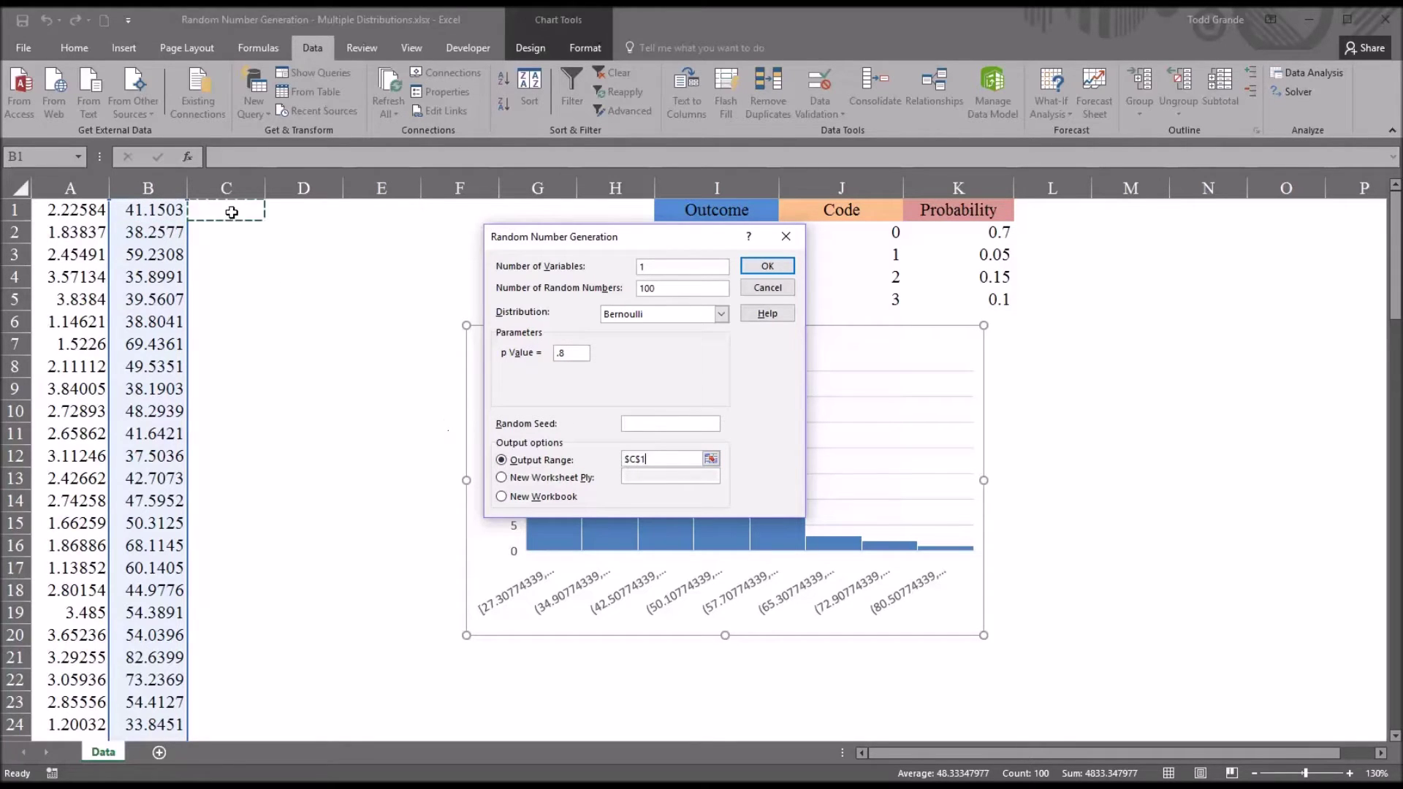
pyautogui.click(765, 266)
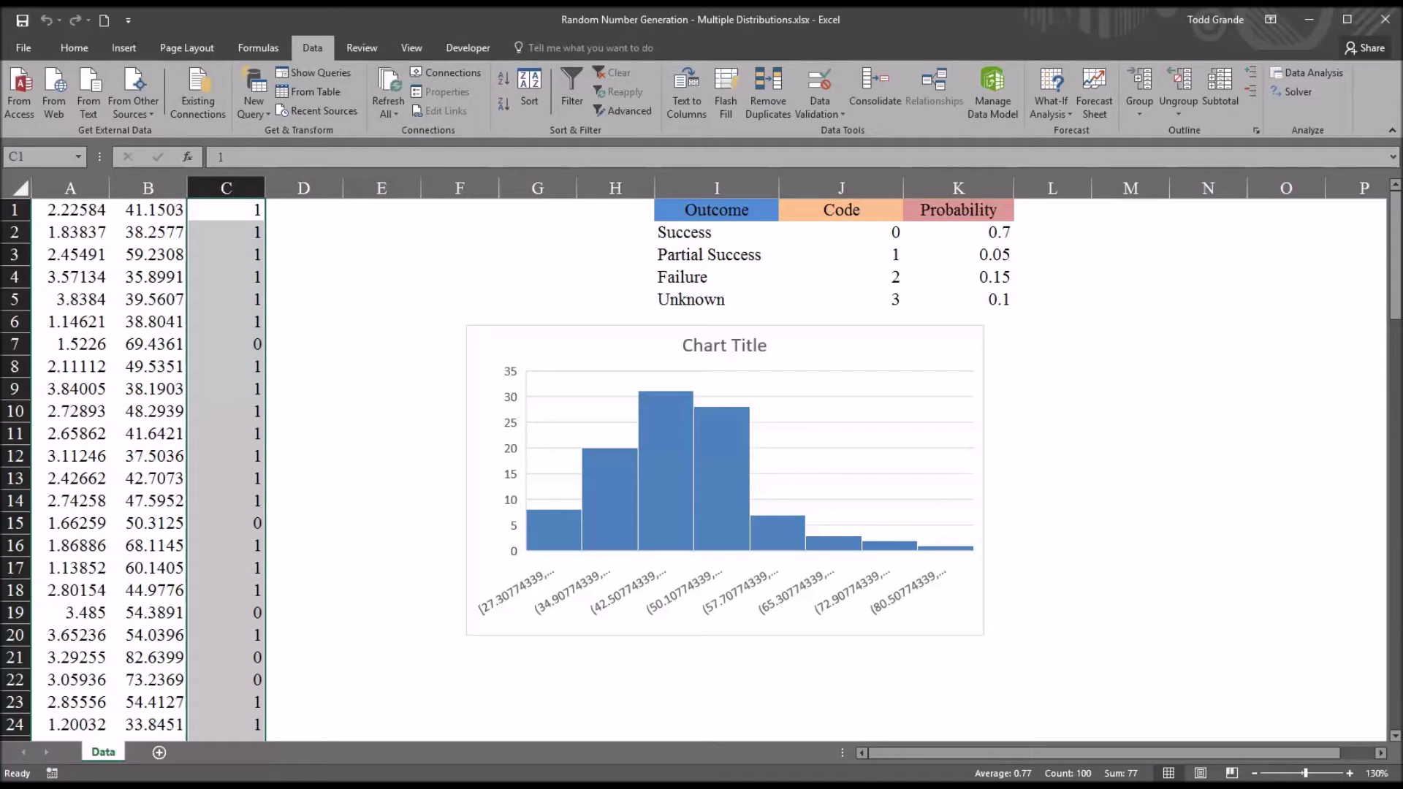
# Step: Move the histogram's source data range from column B to column C
pyautogui.click(635, 330)
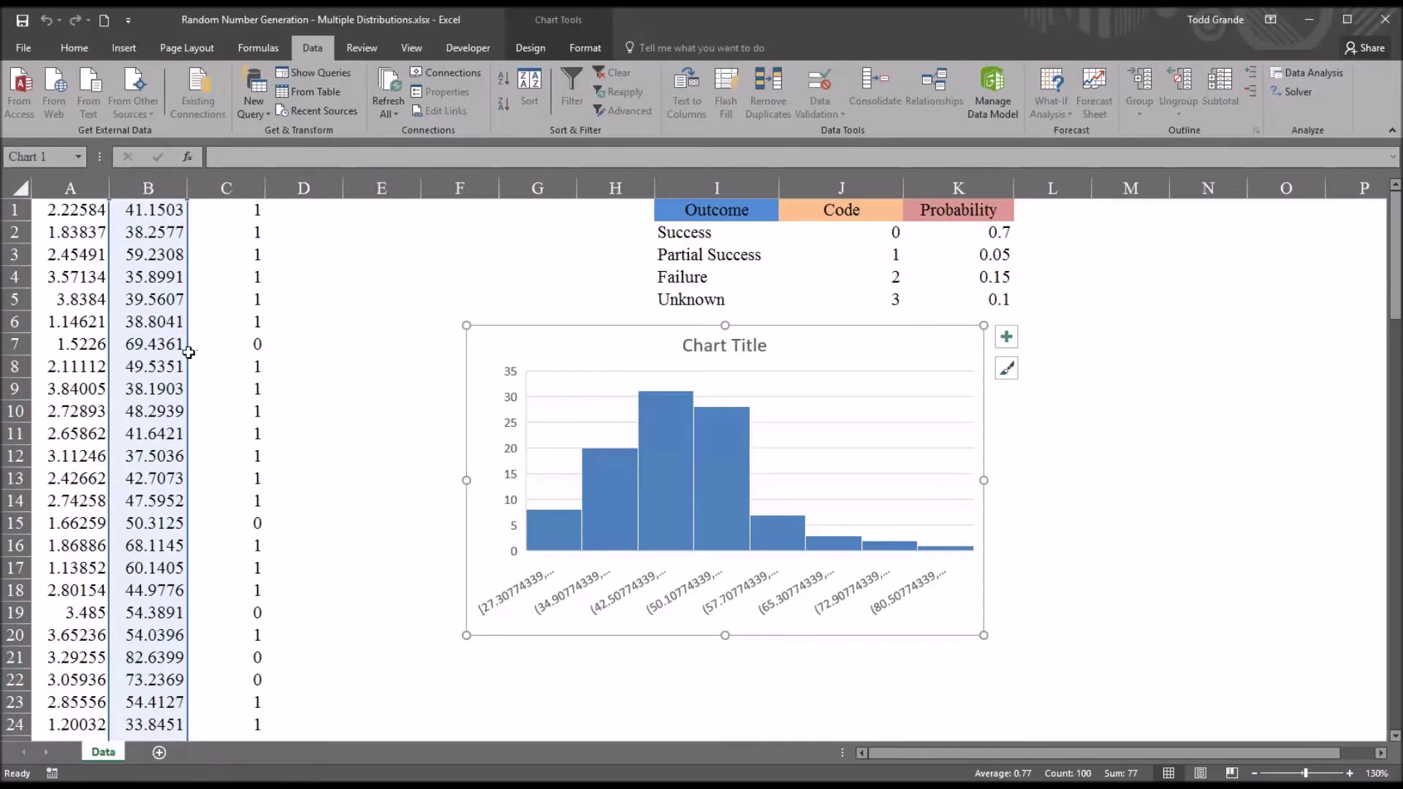
pyautogui.moveTo(187, 358); pyautogui.dragTo(219, 350)
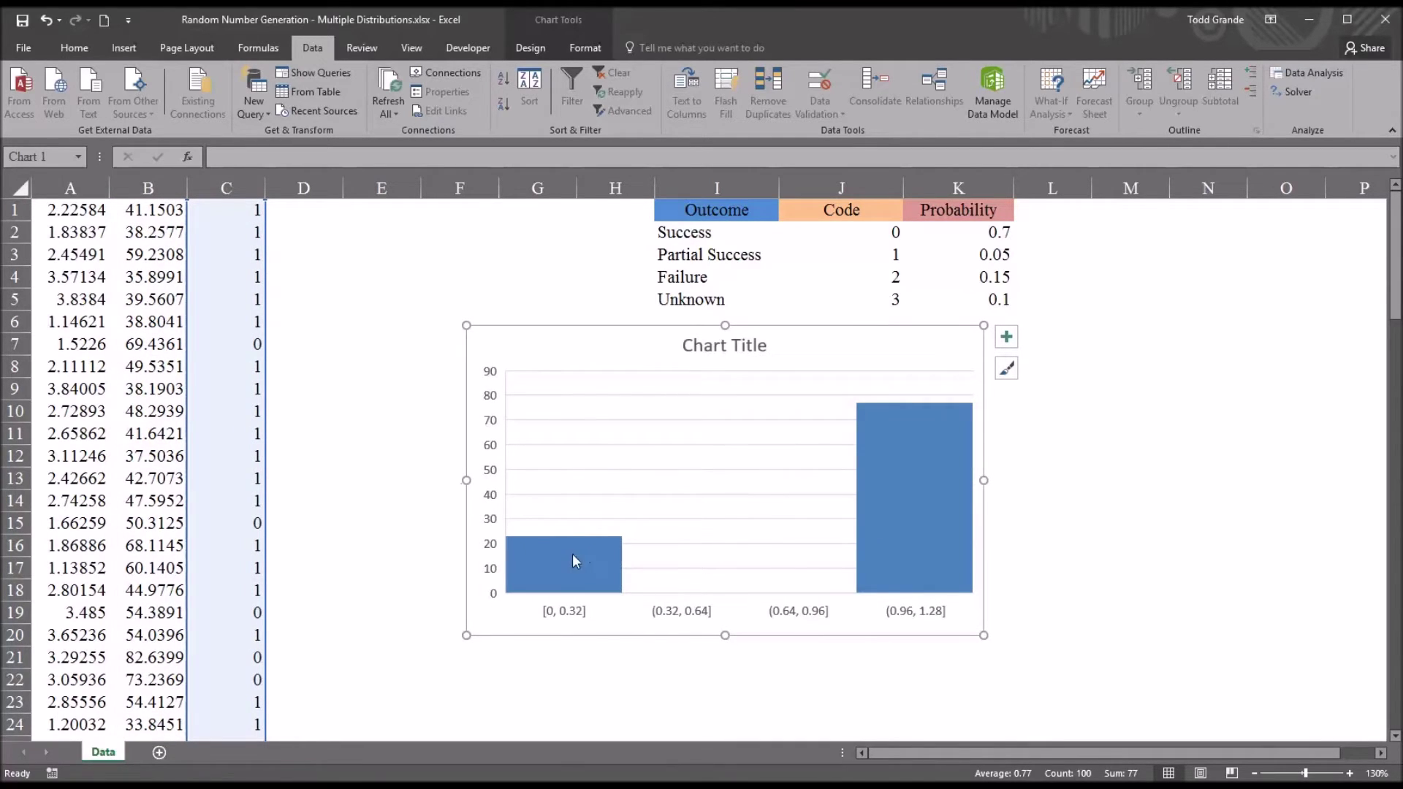
pyautogui.moveTo(899, 470)
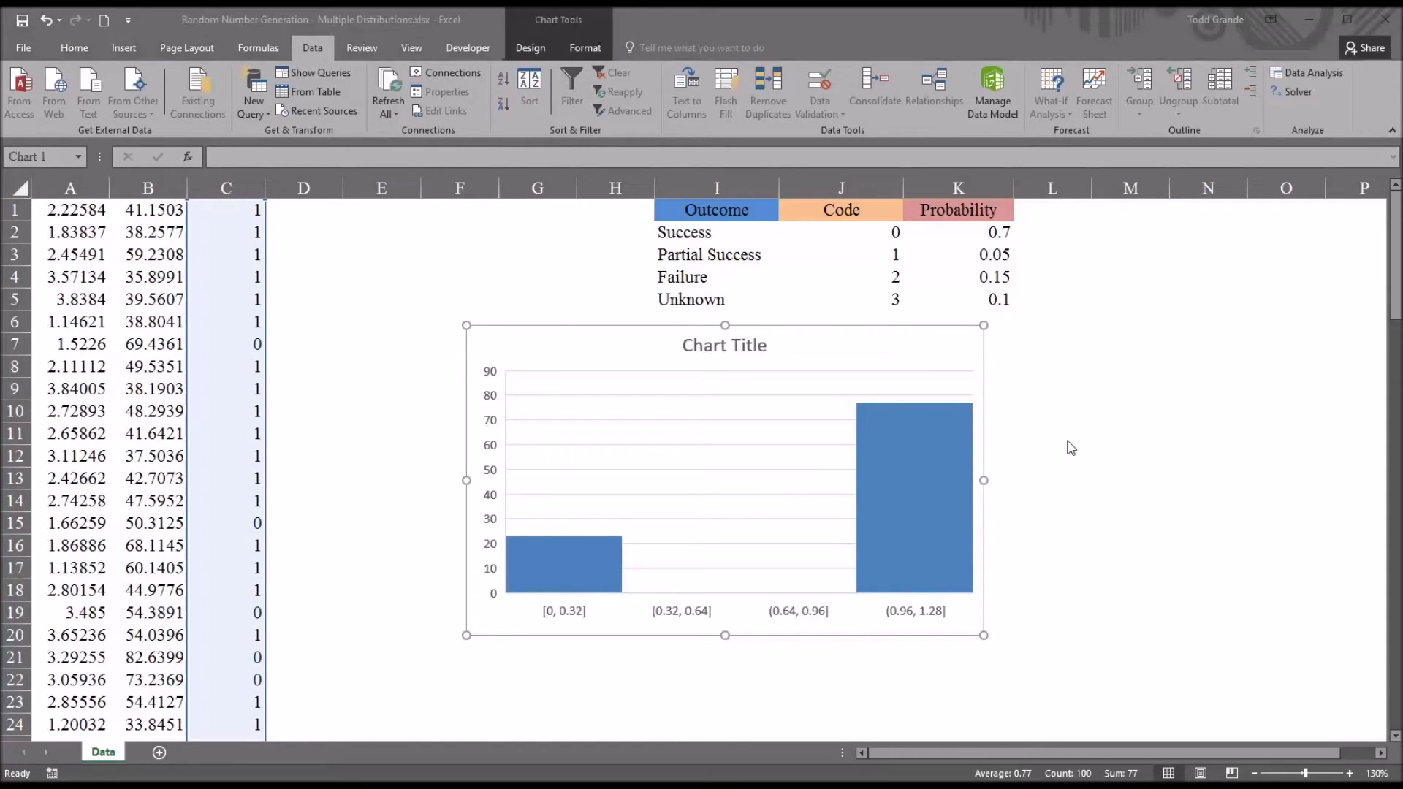
# Step: Generate 100 random numbers from a Binomial distribution with a p value of .75 and 10 trials, output to cell D1
pyautogui.click(1290, 72)
pyautogui.click(789, 333)
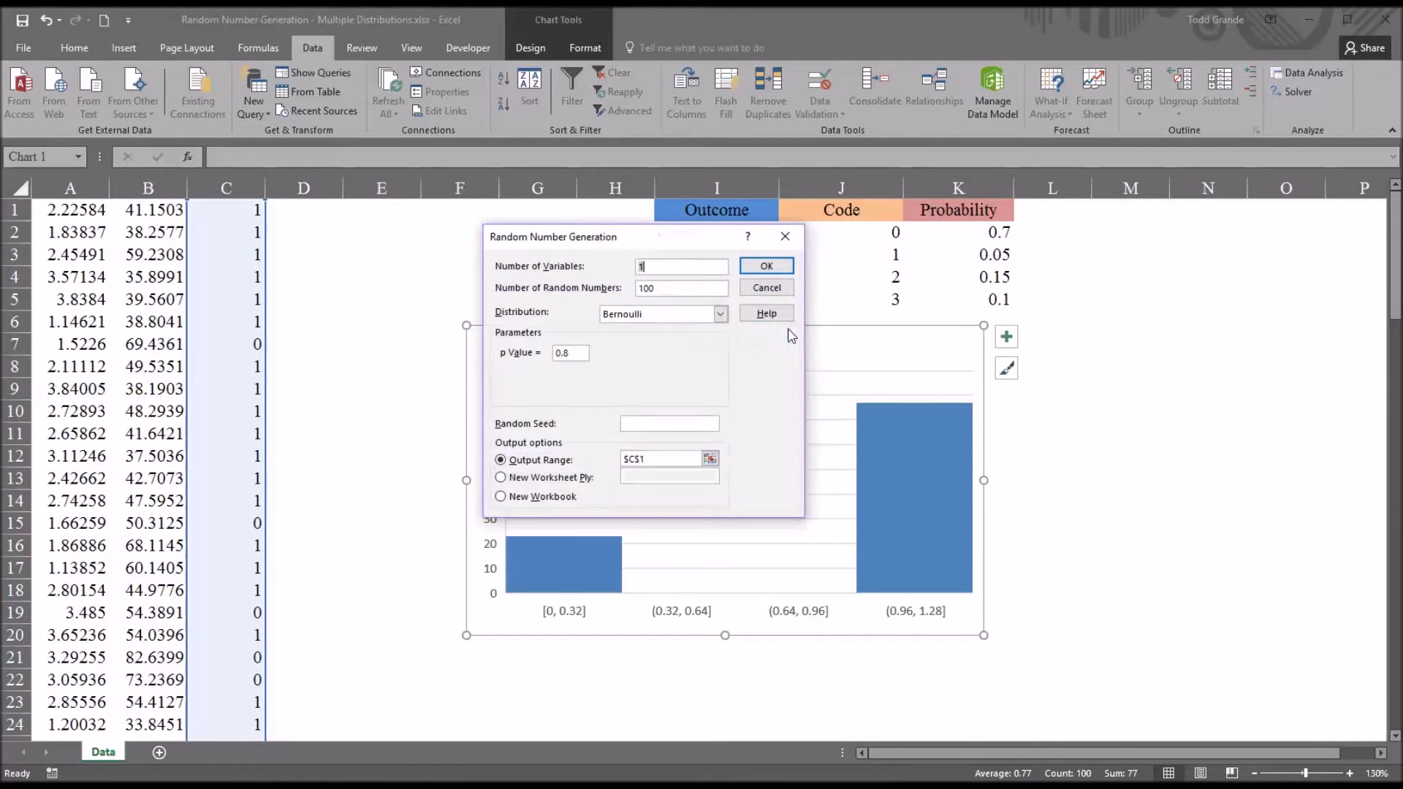
pyautogui.click(720, 314)
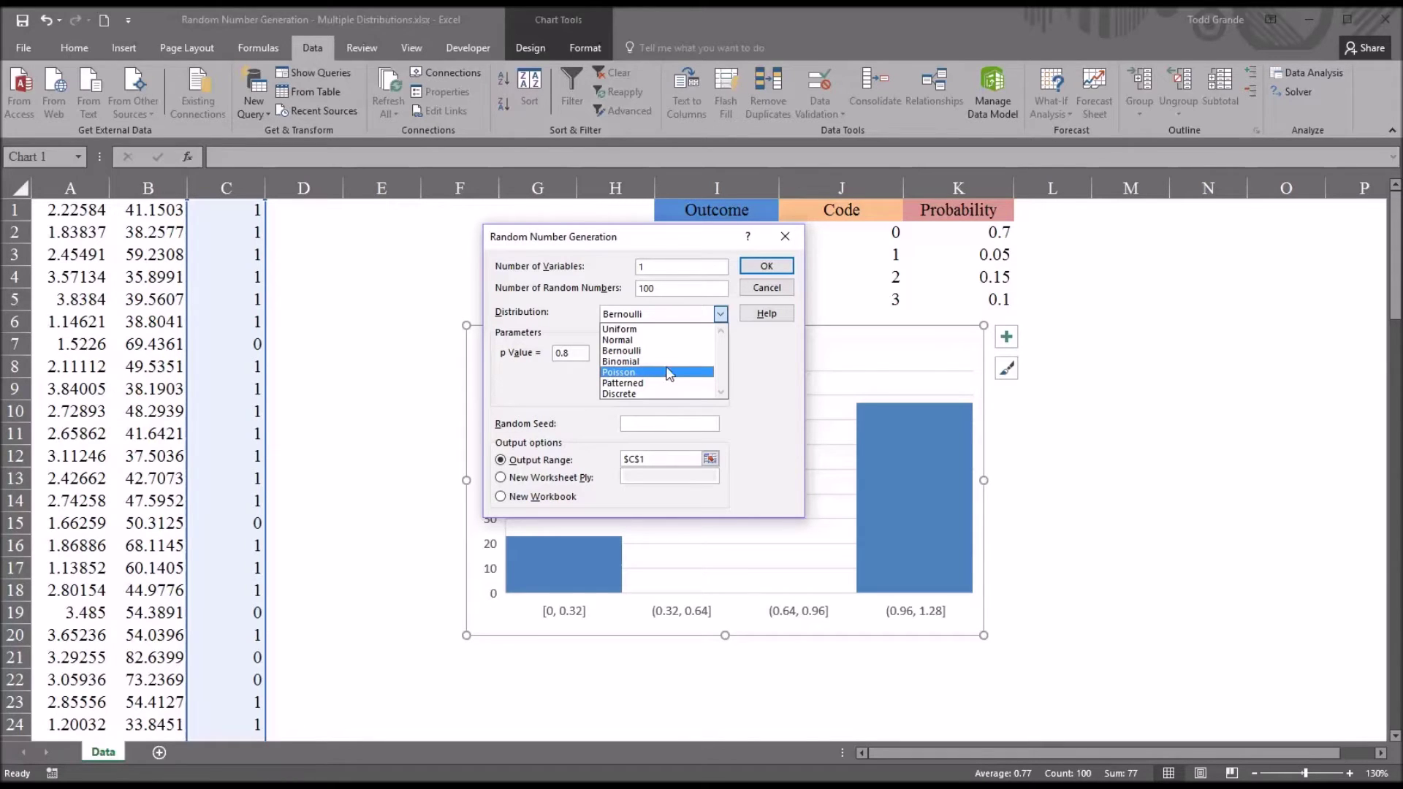
pyautogui.click(665, 362)
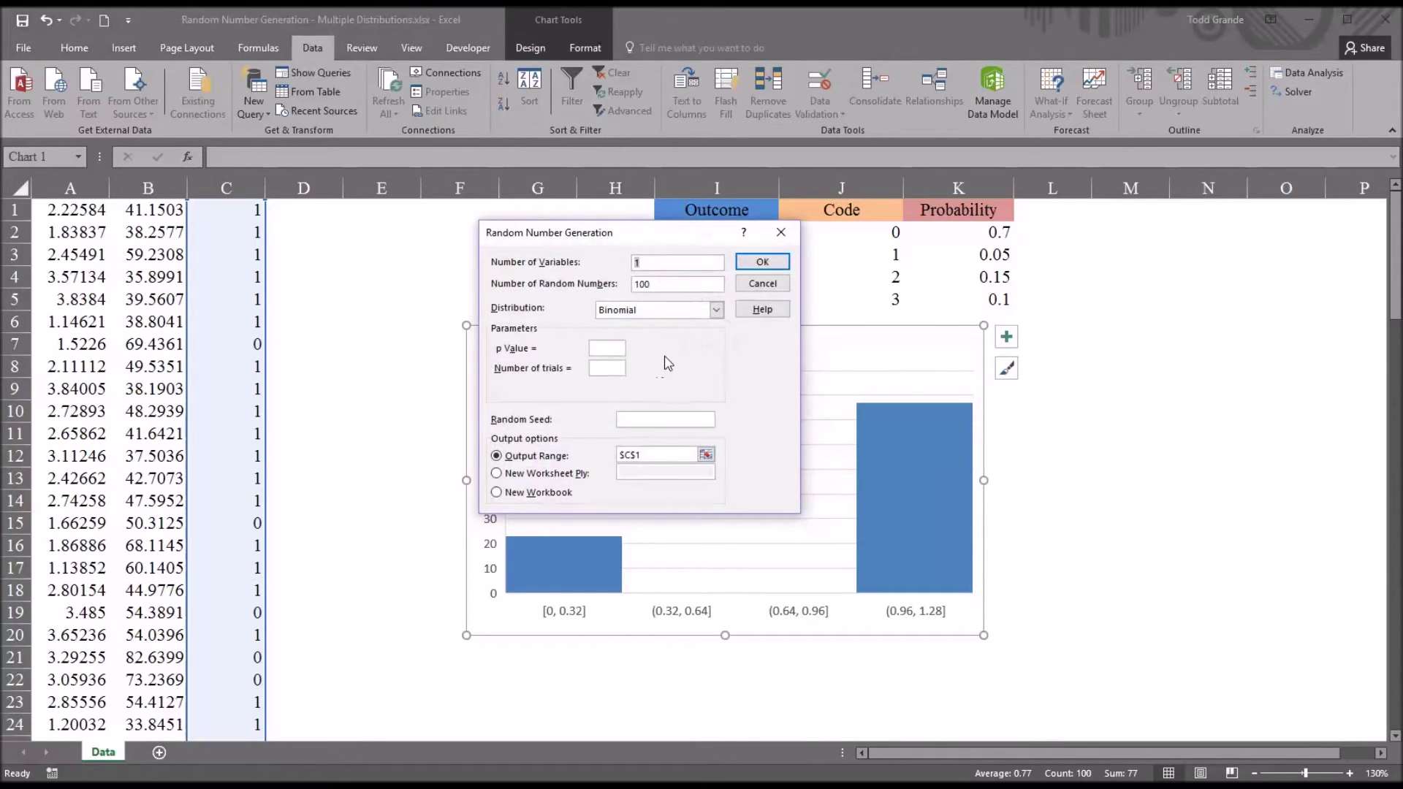
pyautogui.click(605, 349)
pyautogui.write('.75')
pyautogui.click(604, 369)
pyautogui.write('10')
pyautogui.moveTo(646, 454); pyautogui.dragTo(616, 457)
pyautogui.click(301, 211)
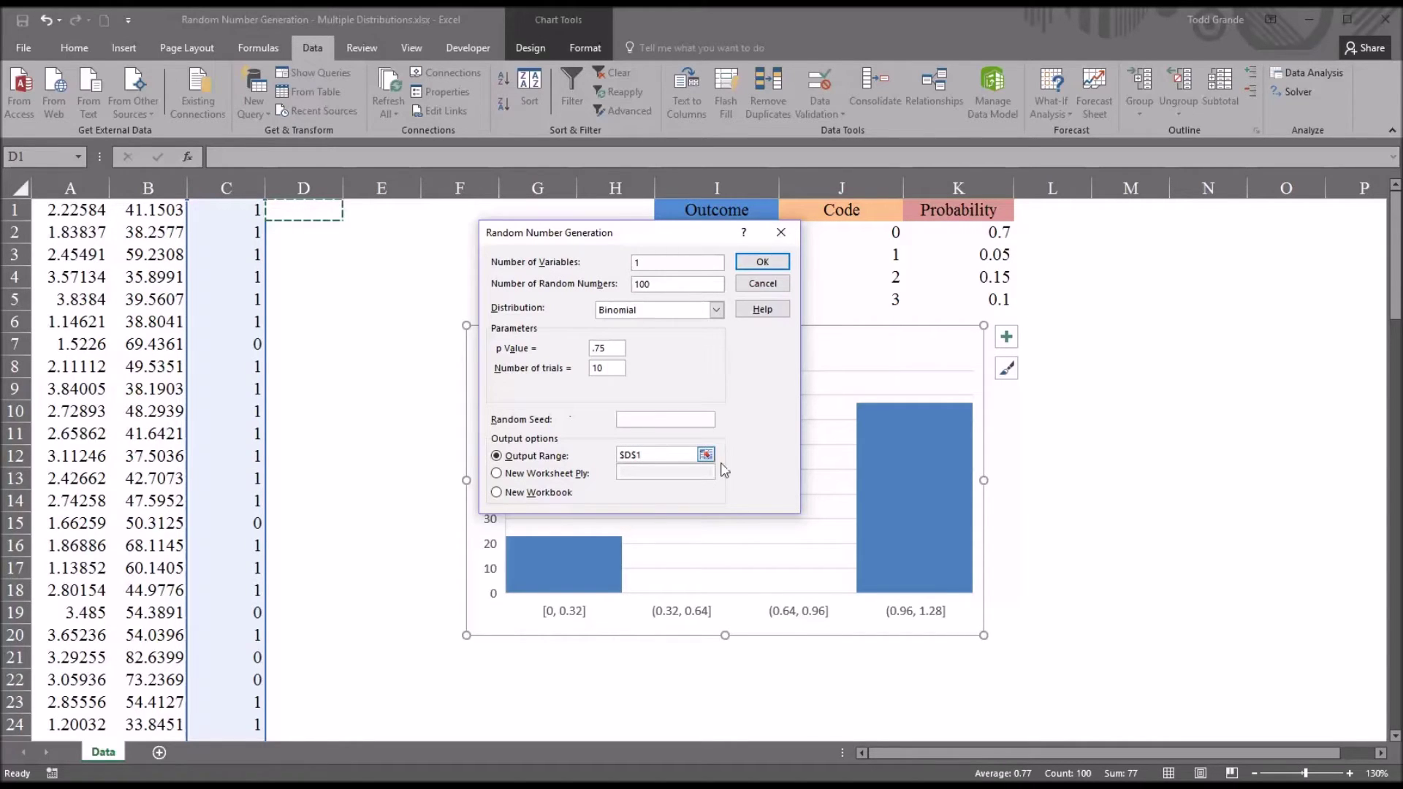
pyautogui.click(762, 263)
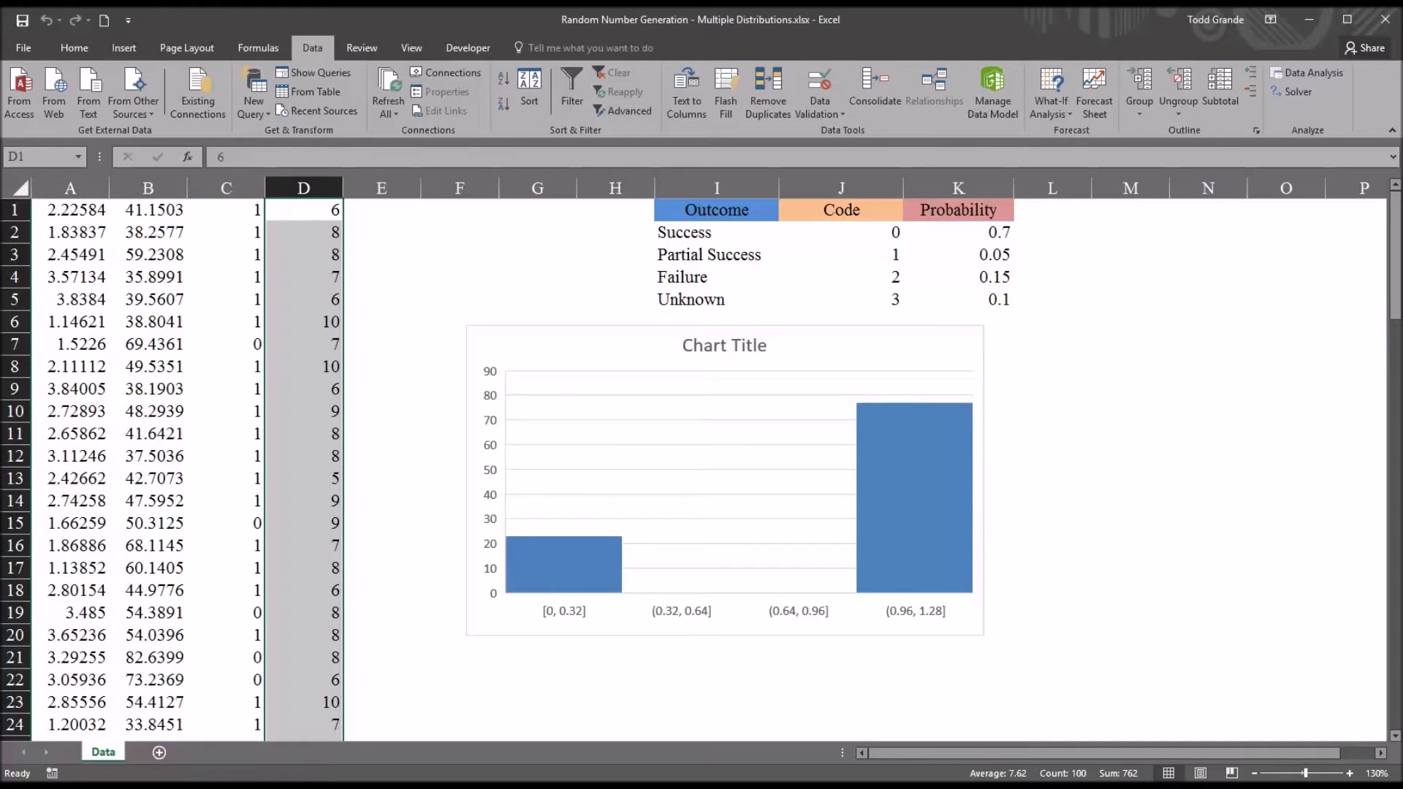
# Step: Move the histogram's source data range from column C to column D
pyautogui.click(627, 329)
pyautogui.moveTo(264, 411); pyautogui.dragTo(287, 413)
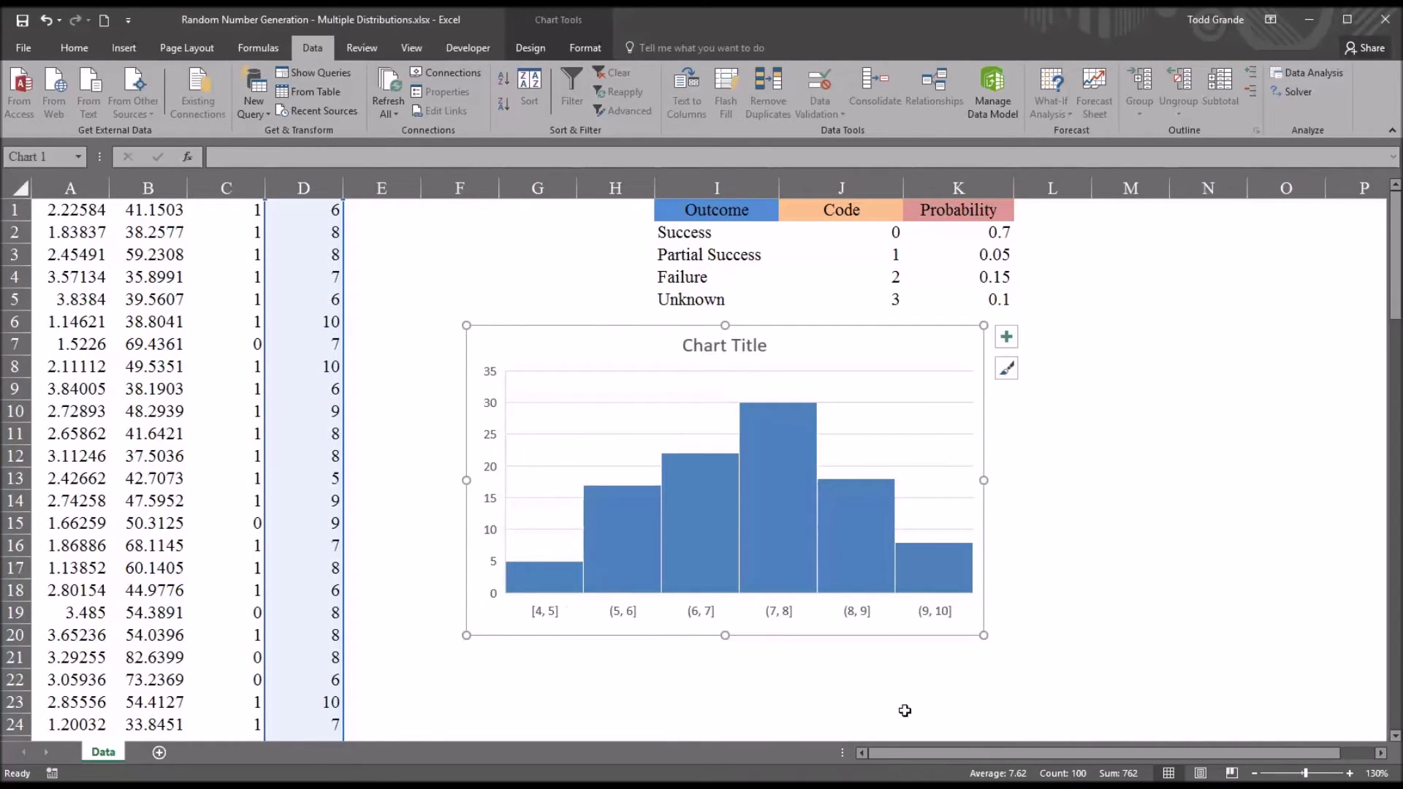
# Step: Generate 100 random numbers from a Poisson distribution with a lambda of 10, output to cell E1
pyautogui.click(1295, 74)
pyautogui.click(759, 327)
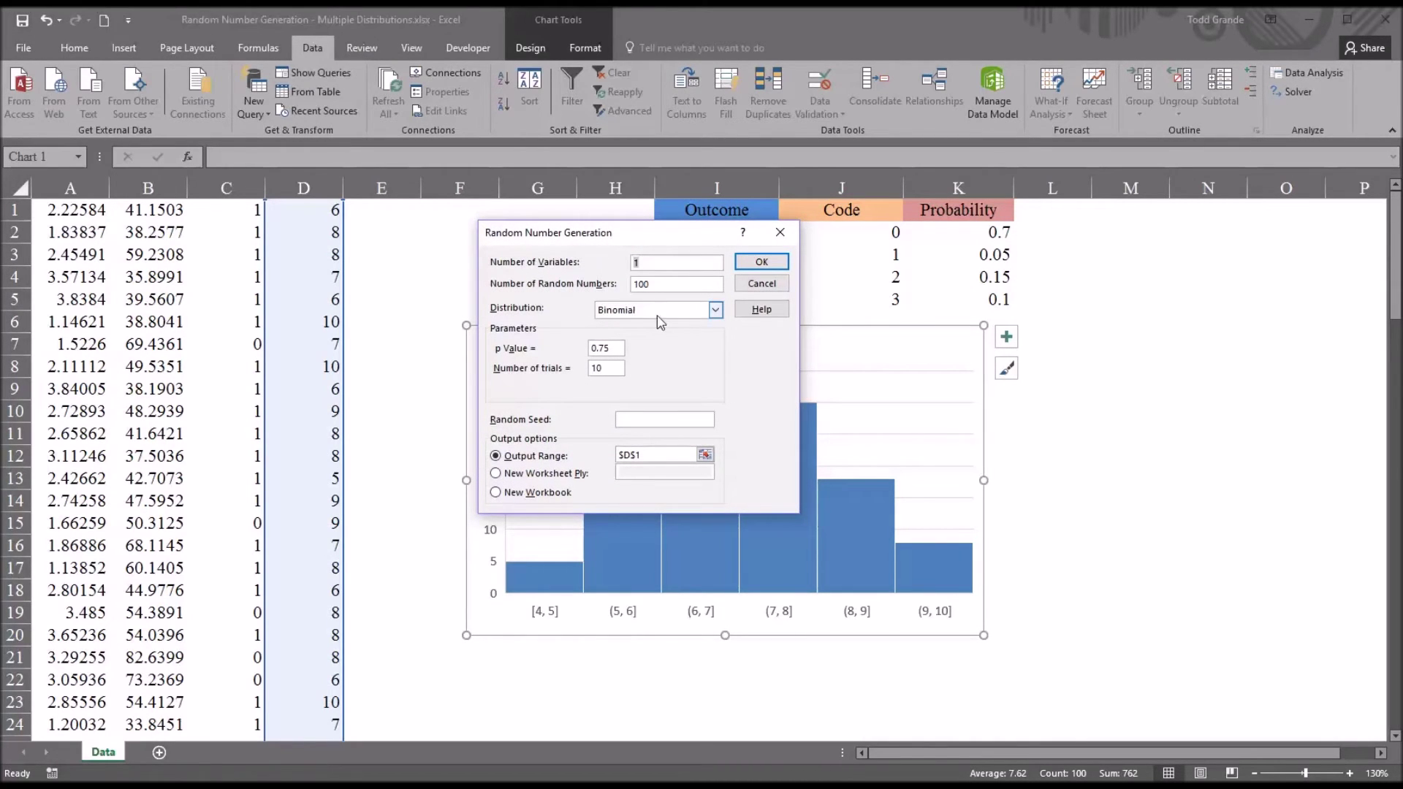
pyautogui.click(714, 309)
pyautogui.click(679, 368)
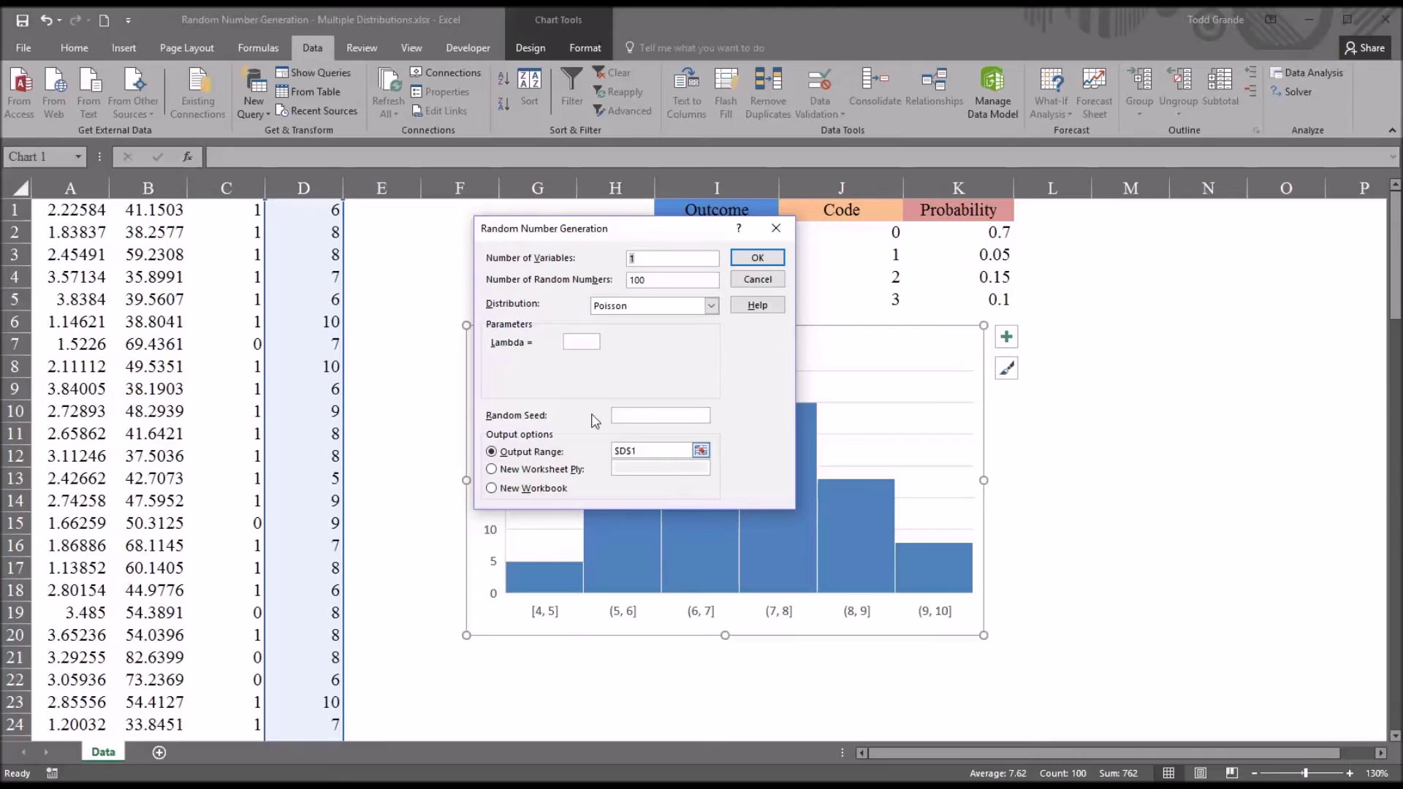
pyautogui.click(578, 342)
pyautogui.write('10')
pyautogui.doubleClick(631, 450)
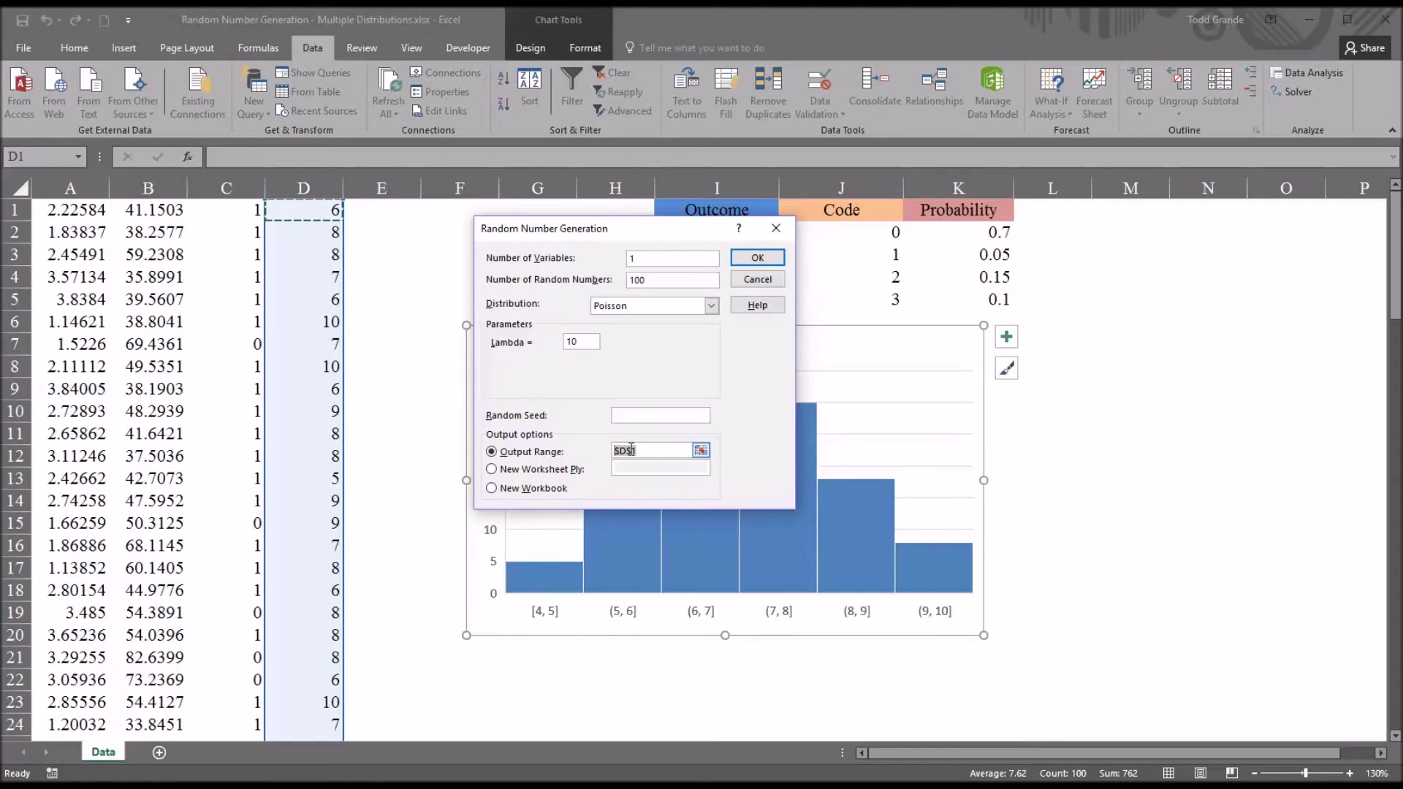
pyautogui.click(361, 209)
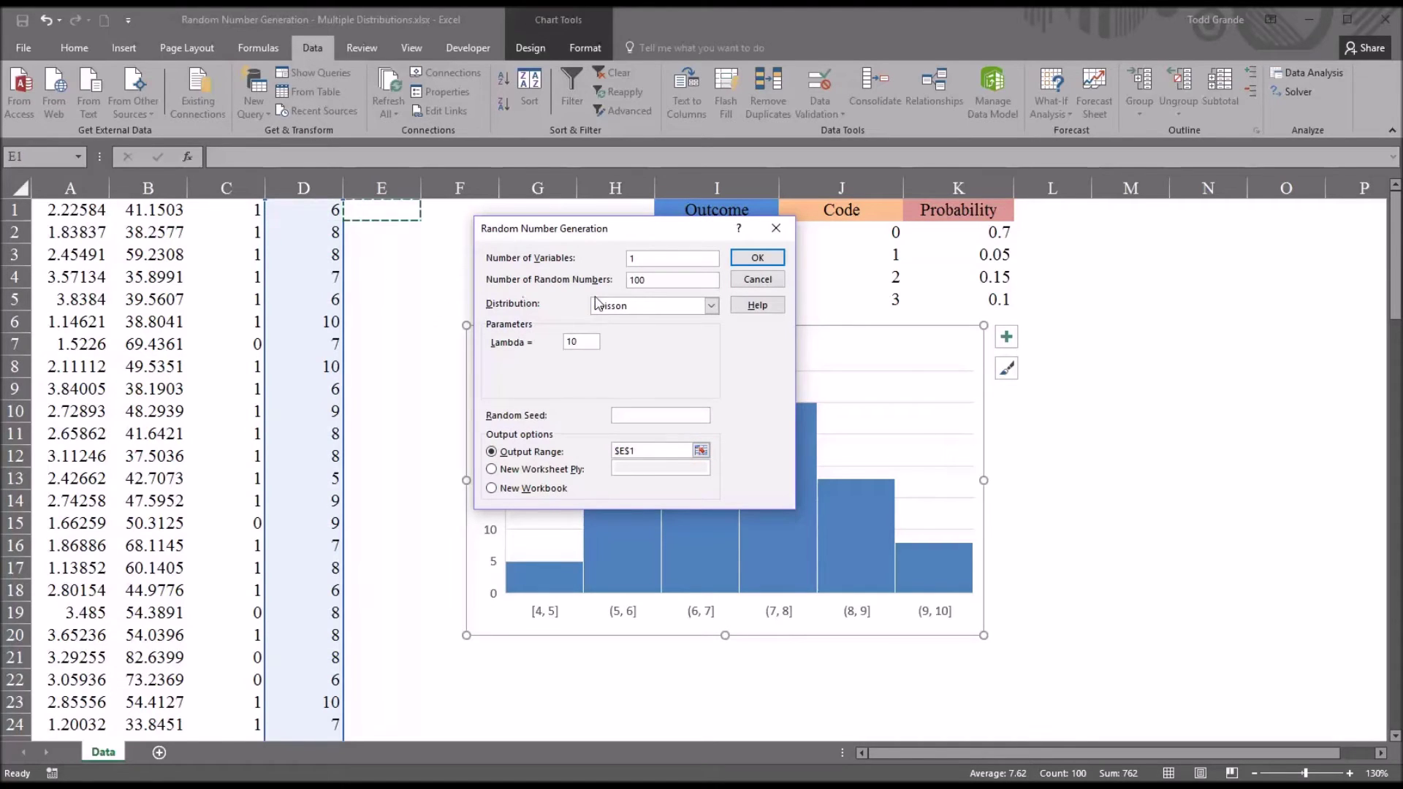
pyautogui.click(748, 259)
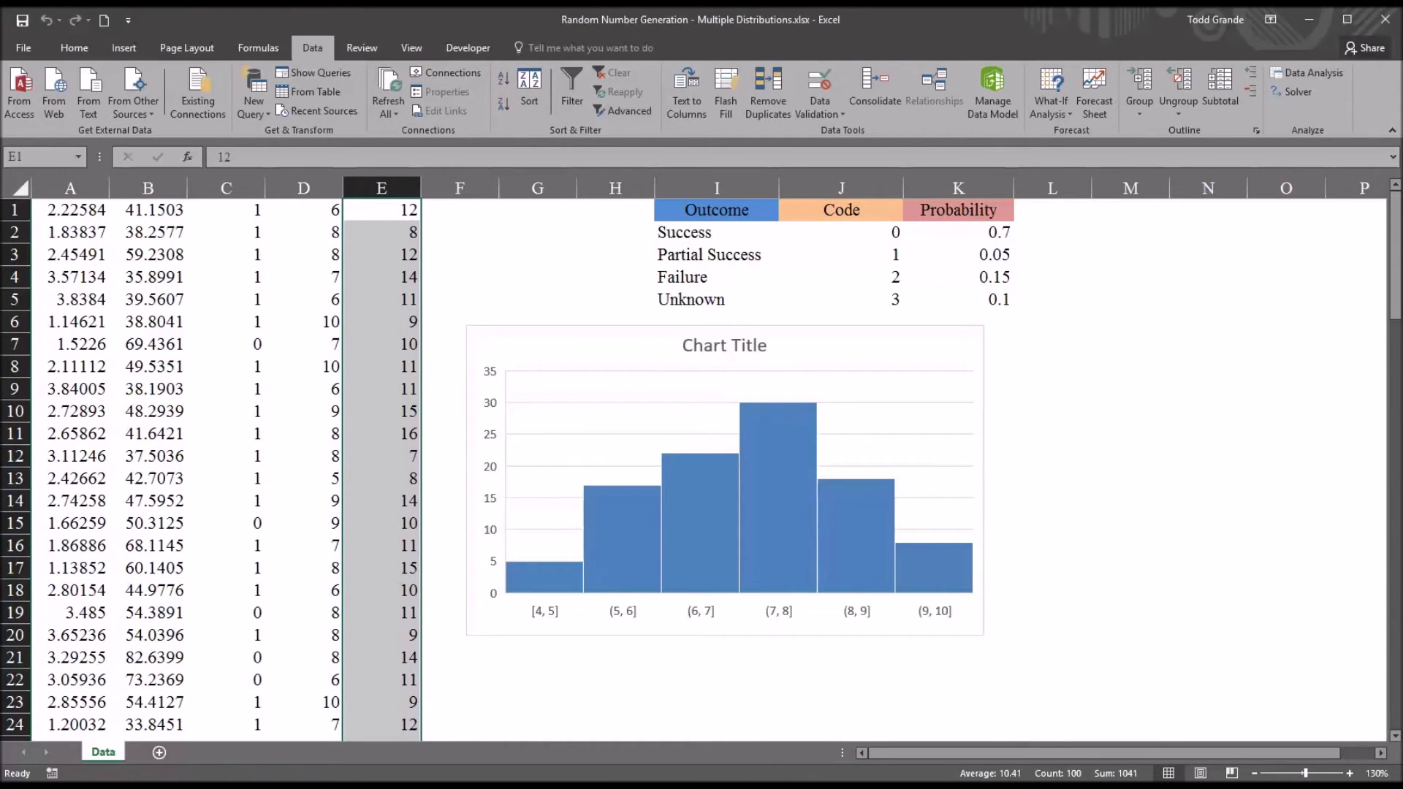
# Step: Move the histogram's source data range from column D to column E
pyautogui.click(601, 332)
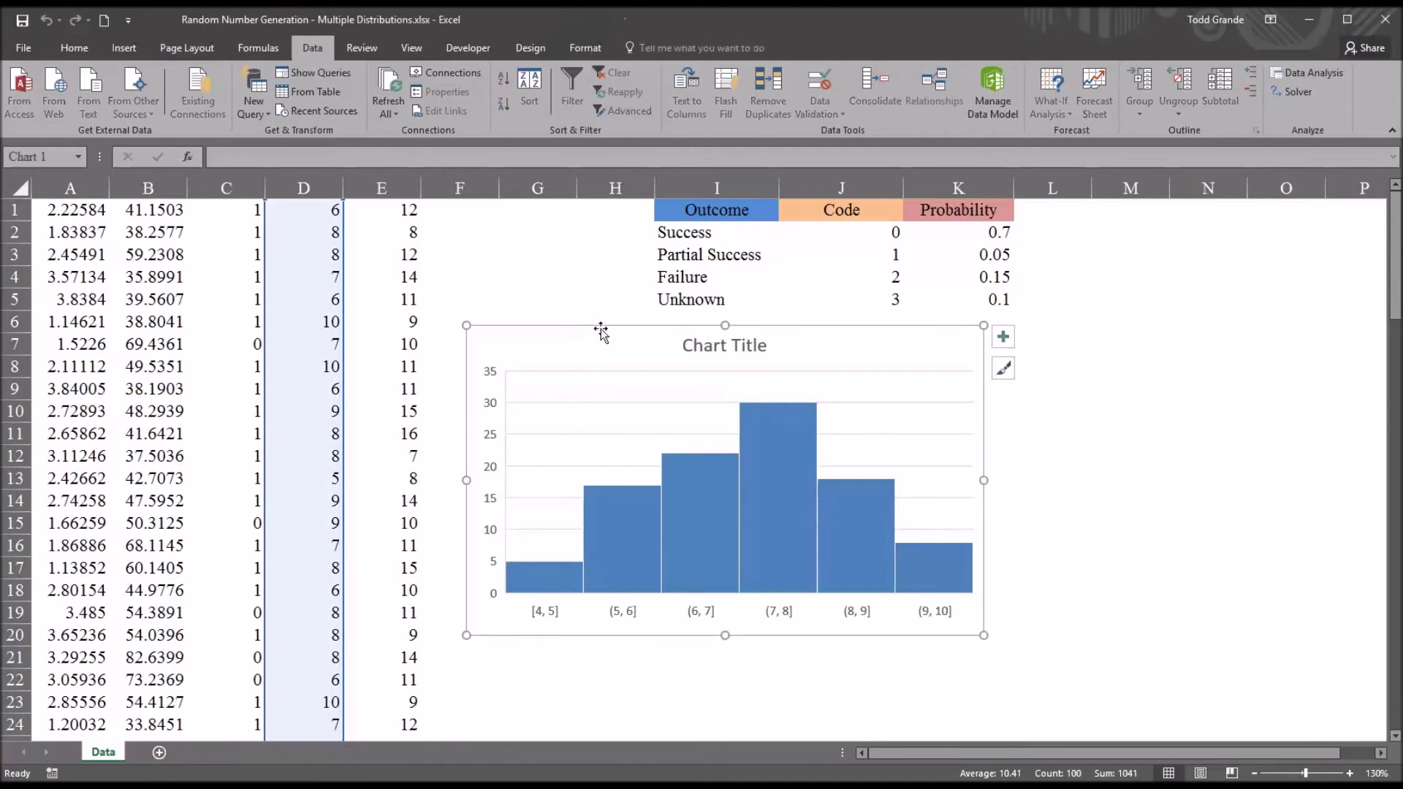
pyautogui.moveTo(342, 407); pyautogui.dragTo(365, 404)
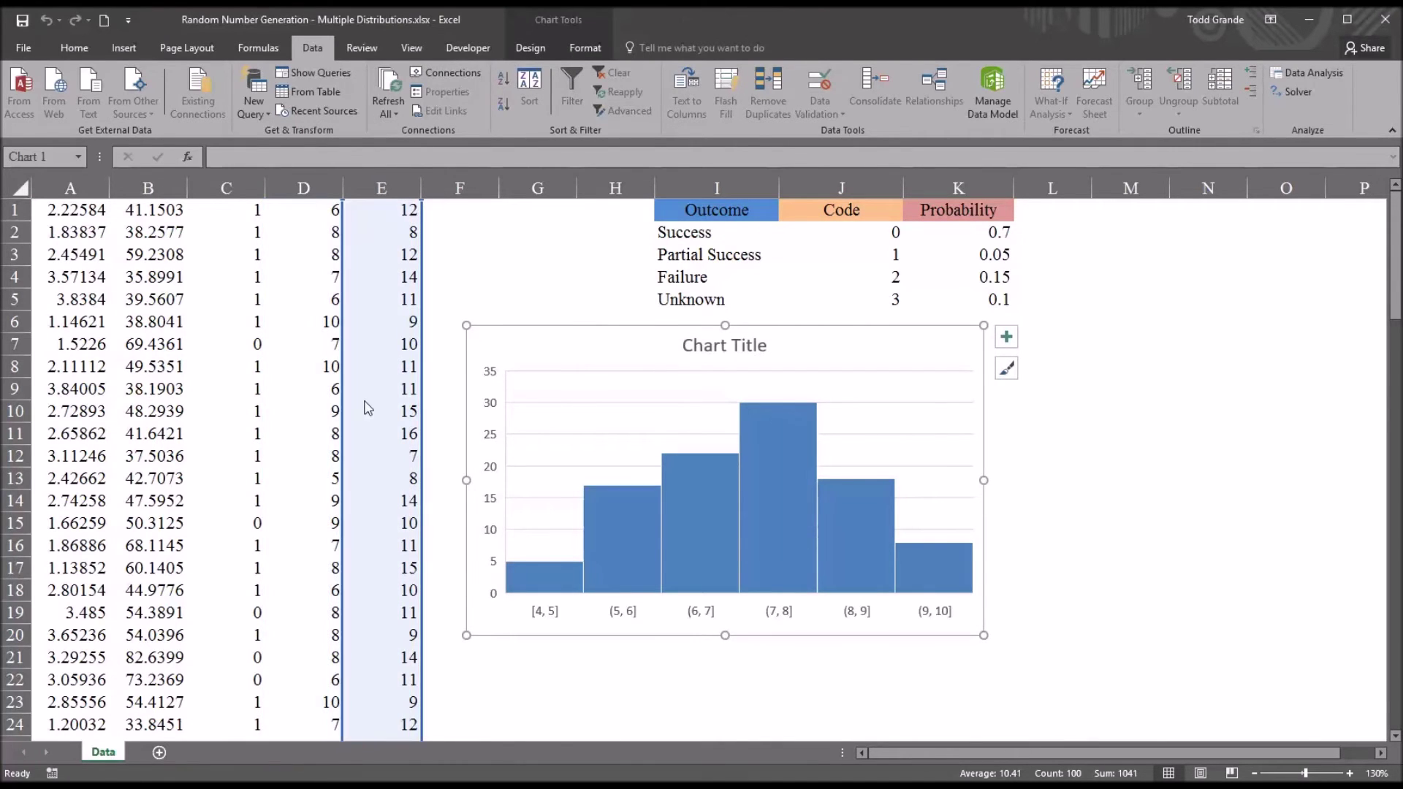
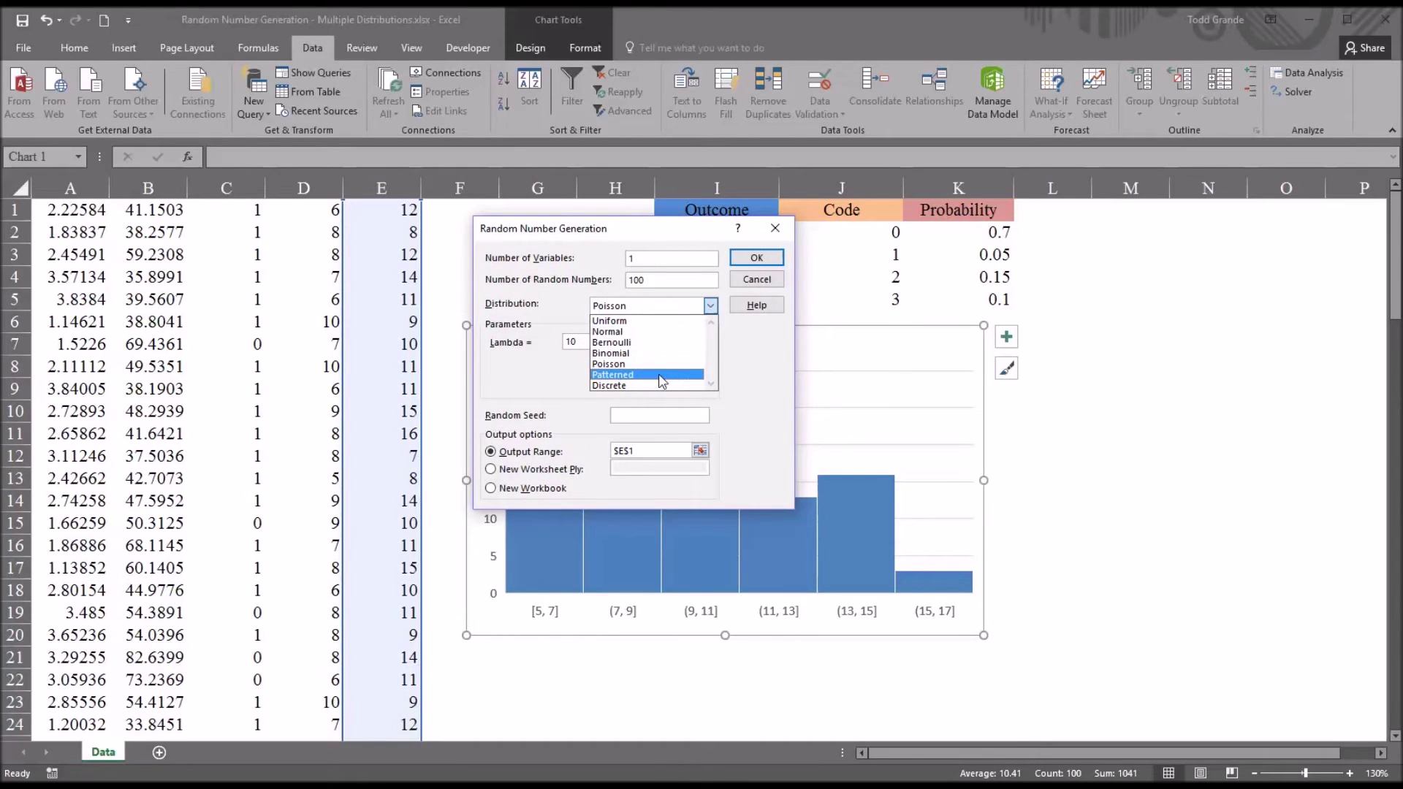
# Step: Set up a Patterned number generation from 1 to 10 in steps of 4, repeating each number 2 times and the sequence 3 times
pyautogui.click(661, 377)
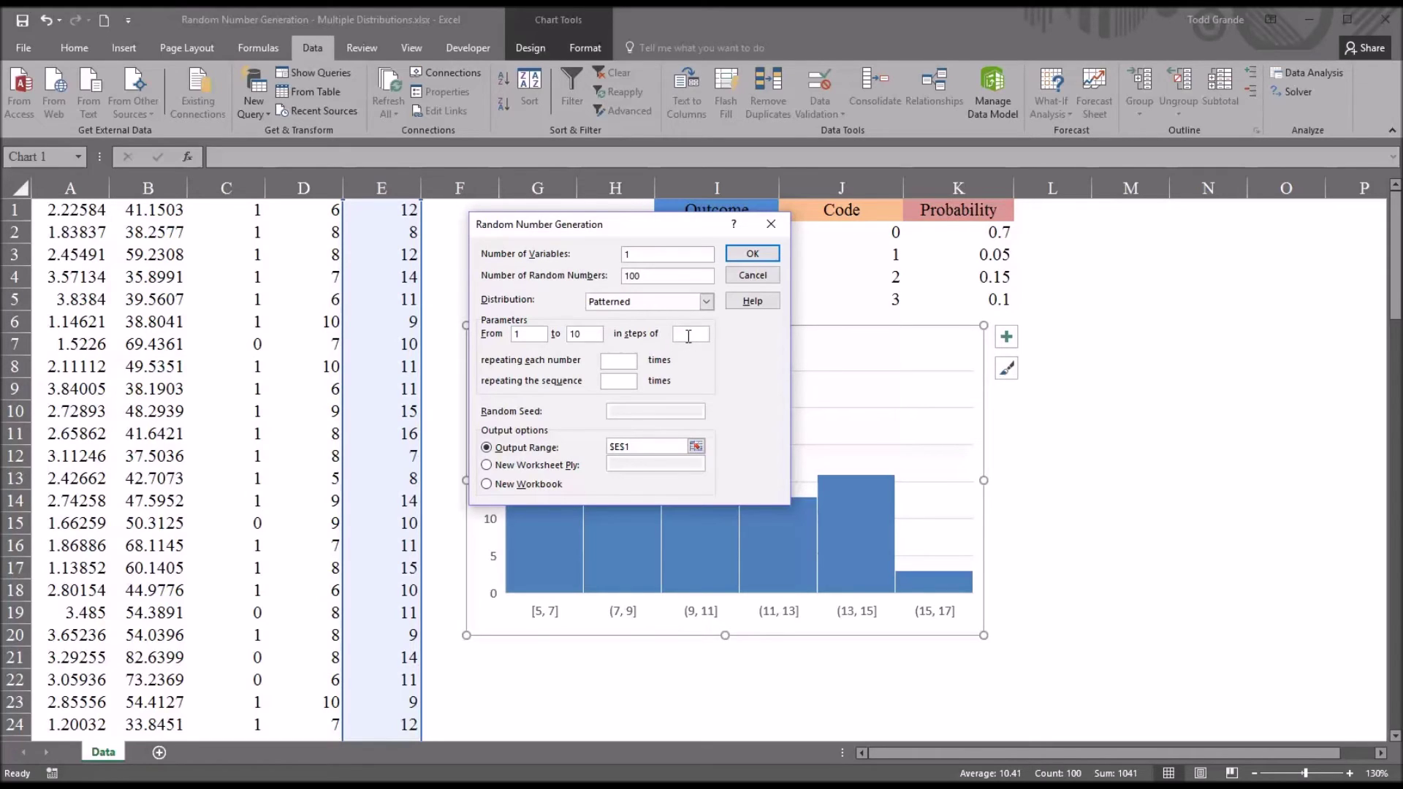
pyautogui.write('4')
pyautogui.press('Return')
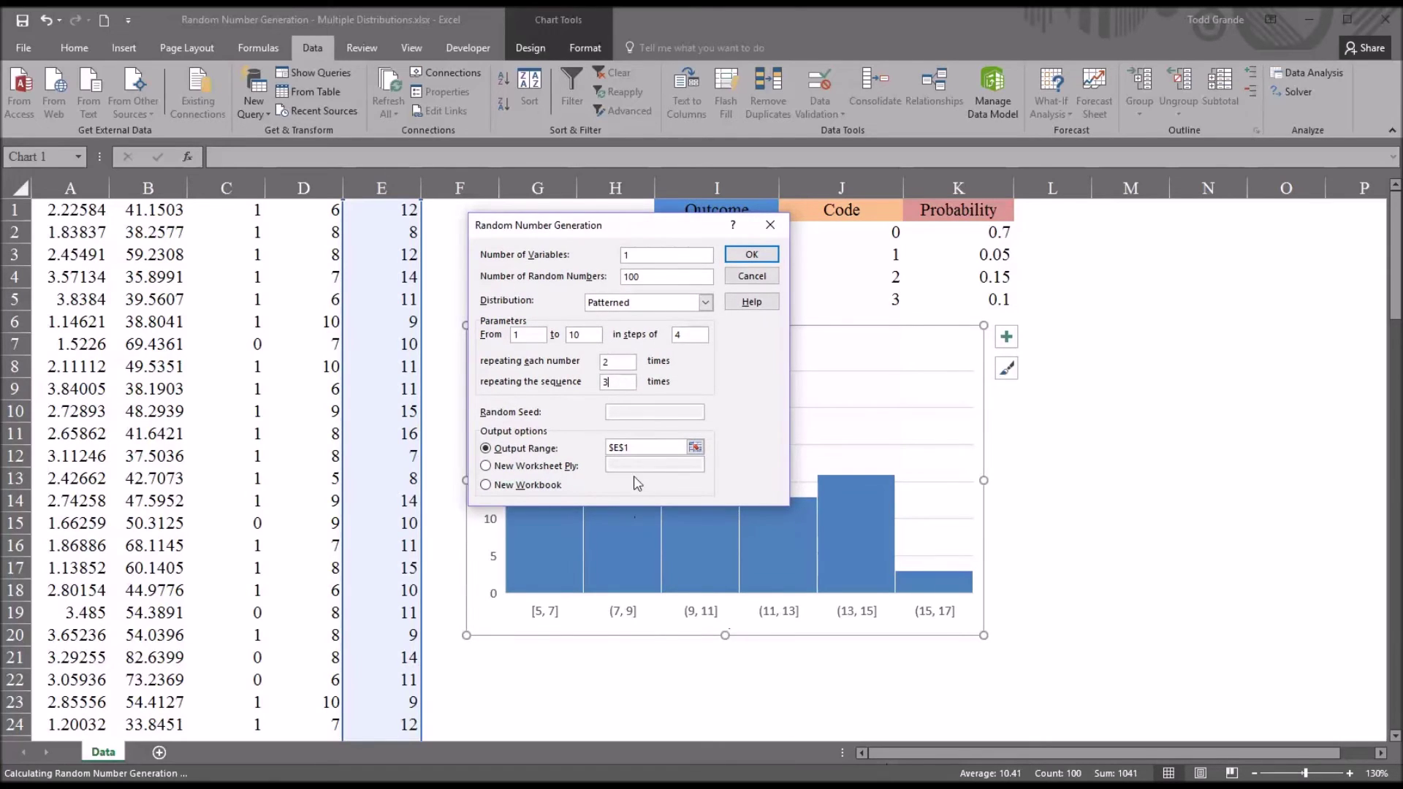
# Step: Output the patterned numbers starting at cell F1 and move the histogram clear of column F
pyautogui.click(610, 447)
pyautogui.click(441, 215)
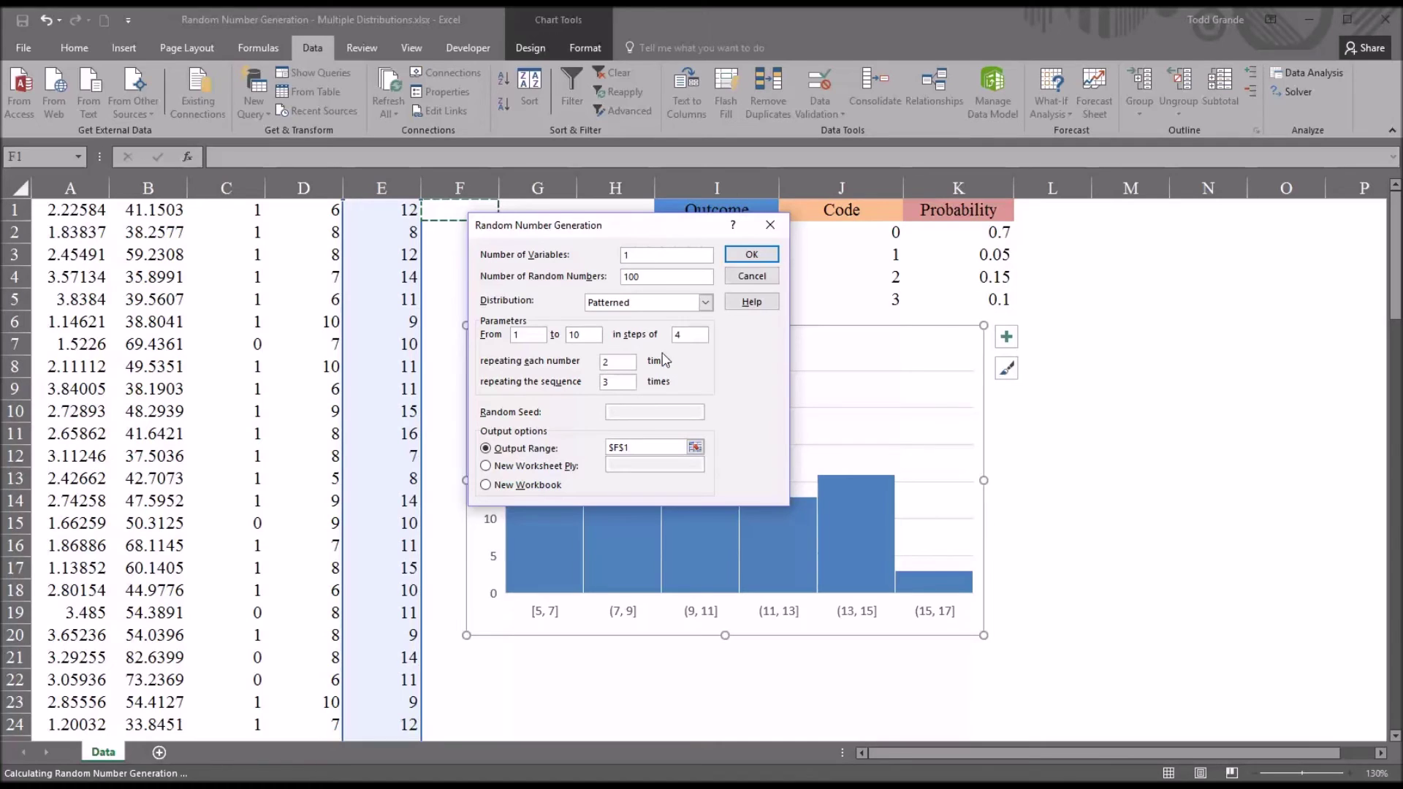
pyautogui.click(750, 254)
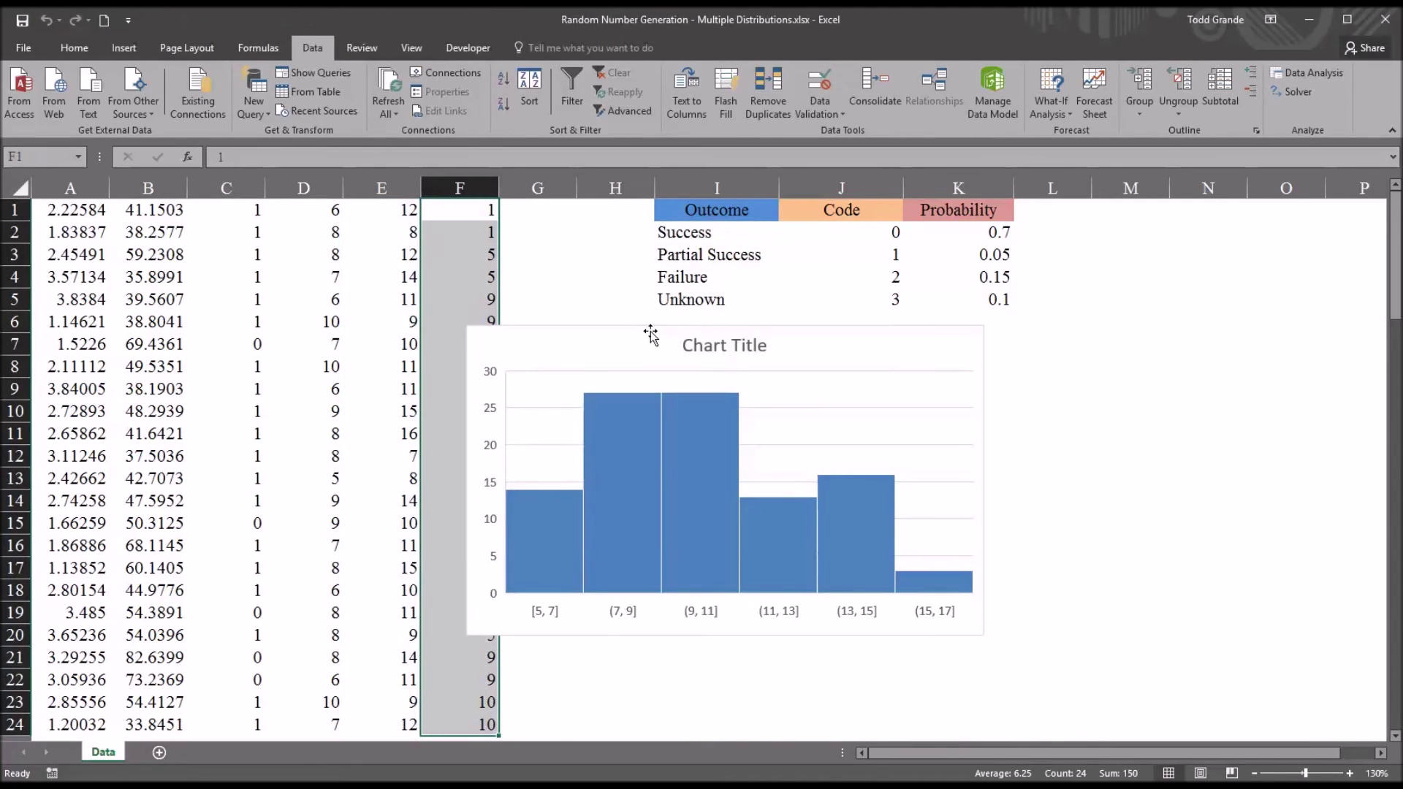
pyautogui.moveTo(642, 330); pyautogui.dragTo(814, 336)
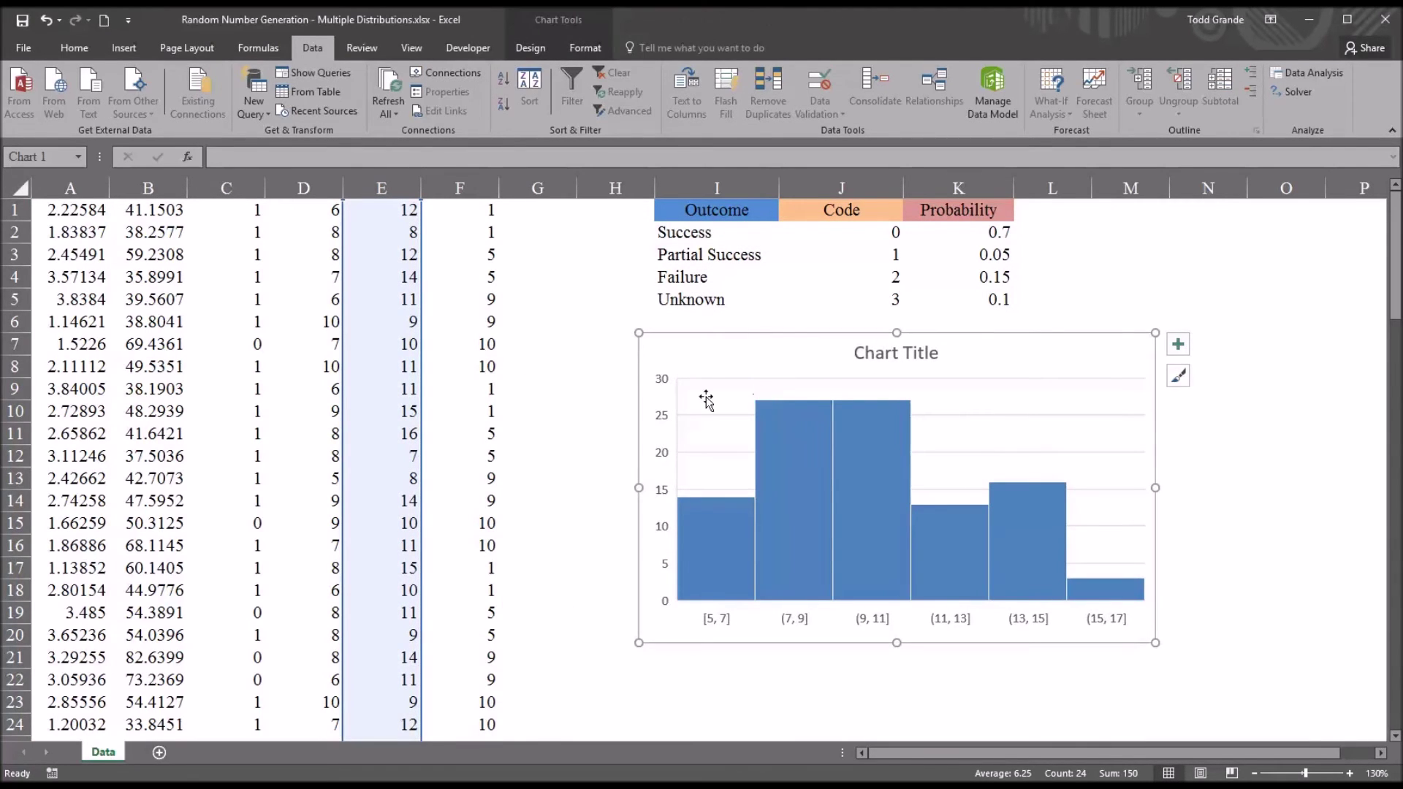
# Step: Examine the first cells of column F to see how the patterned values step and repeat
pyautogui.click(466, 219)
pyautogui.click(463, 254)
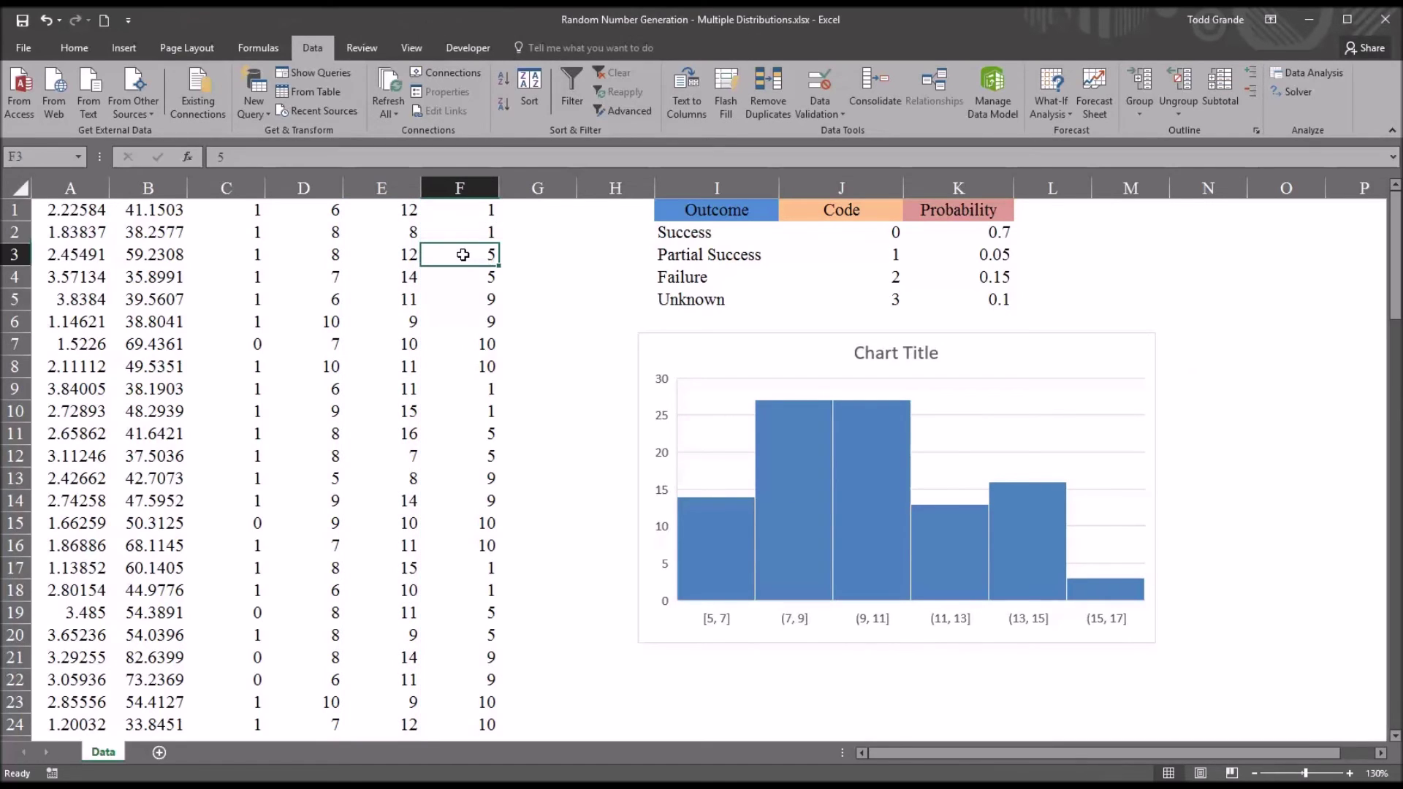
pyautogui.click(463, 298)
pyautogui.click(463, 323)
pyautogui.click(463, 346)
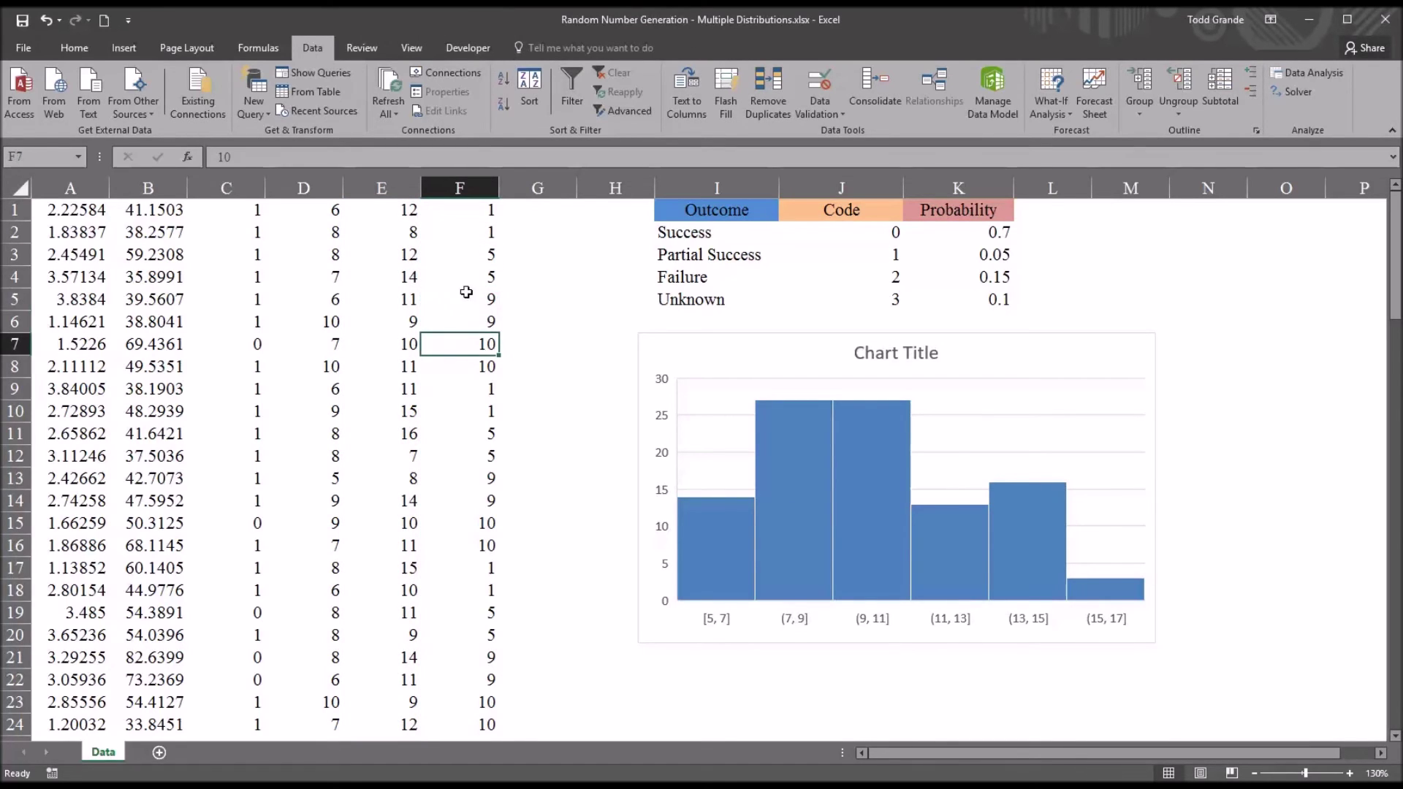
pyautogui.click(463, 260)
pyautogui.click(465, 232)
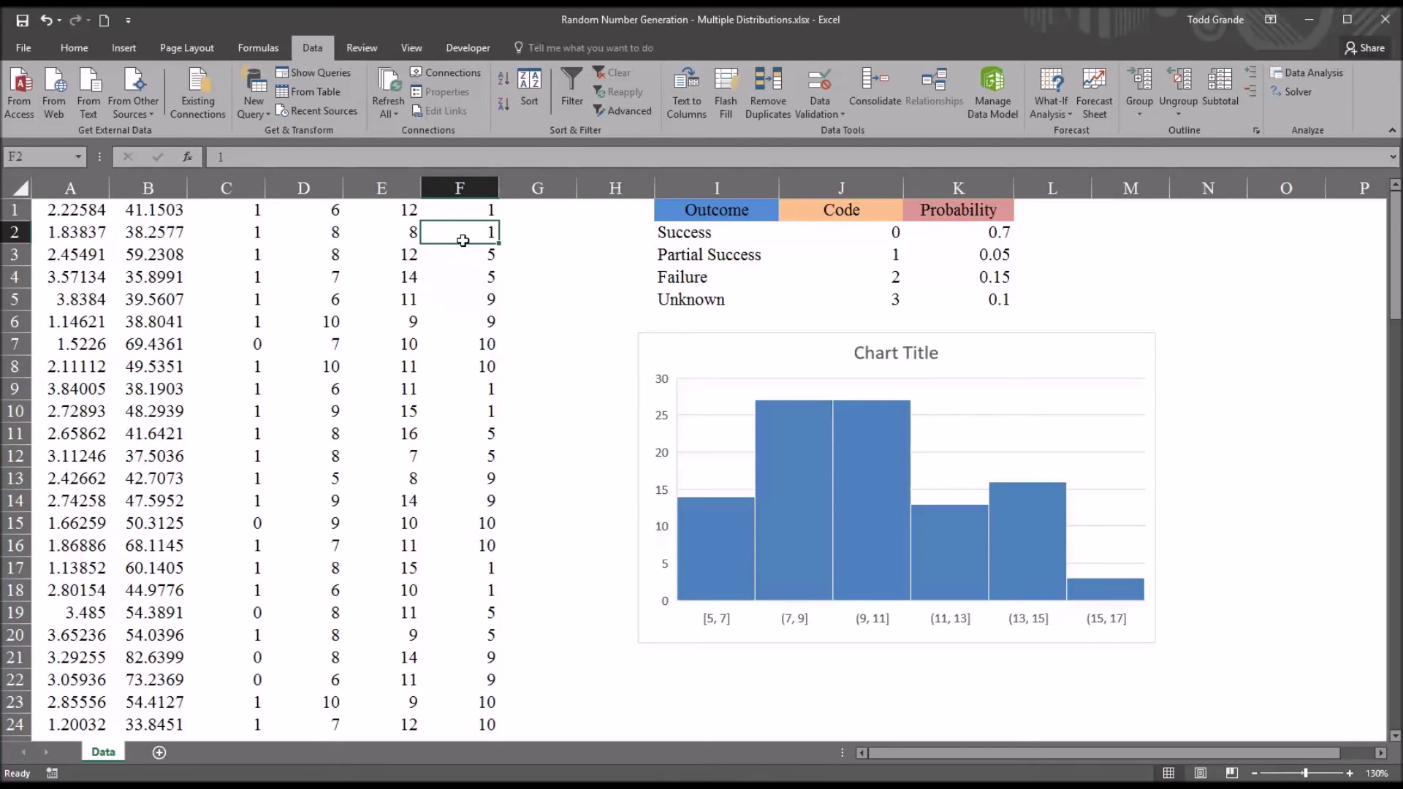
pyautogui.click(467, 255)
pyautogui.click(463, 300)
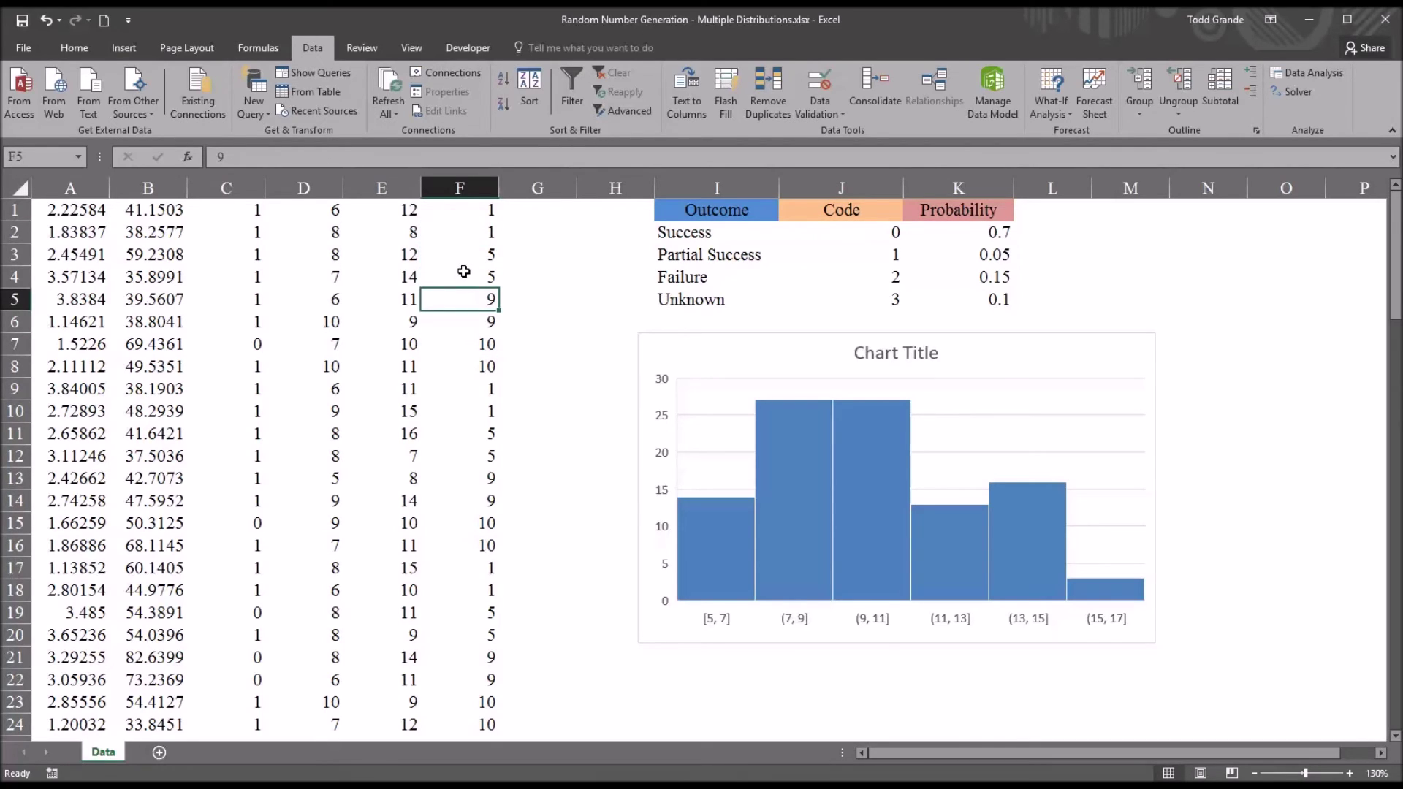
pyautogui.click(465, 274)
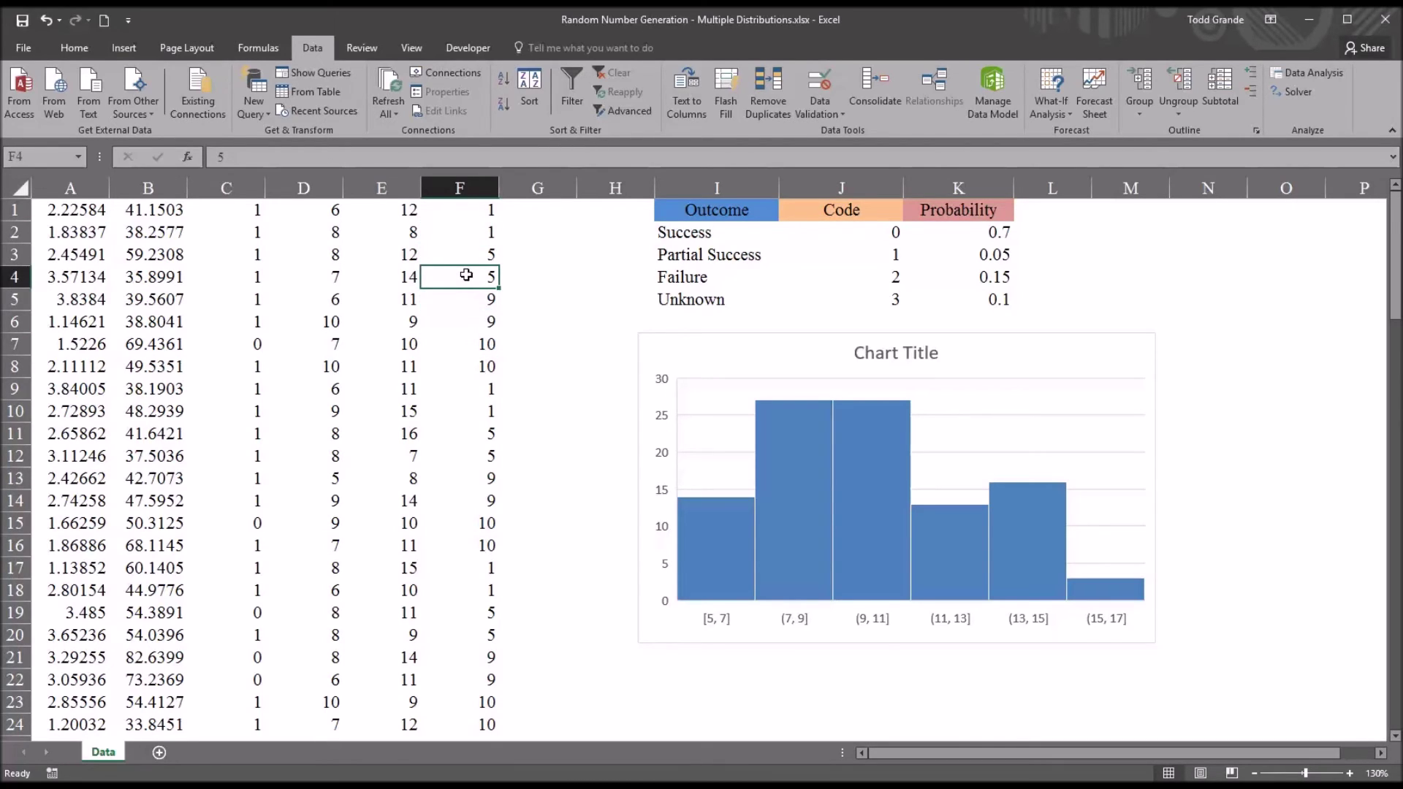
pyautogui.click(471, 347)
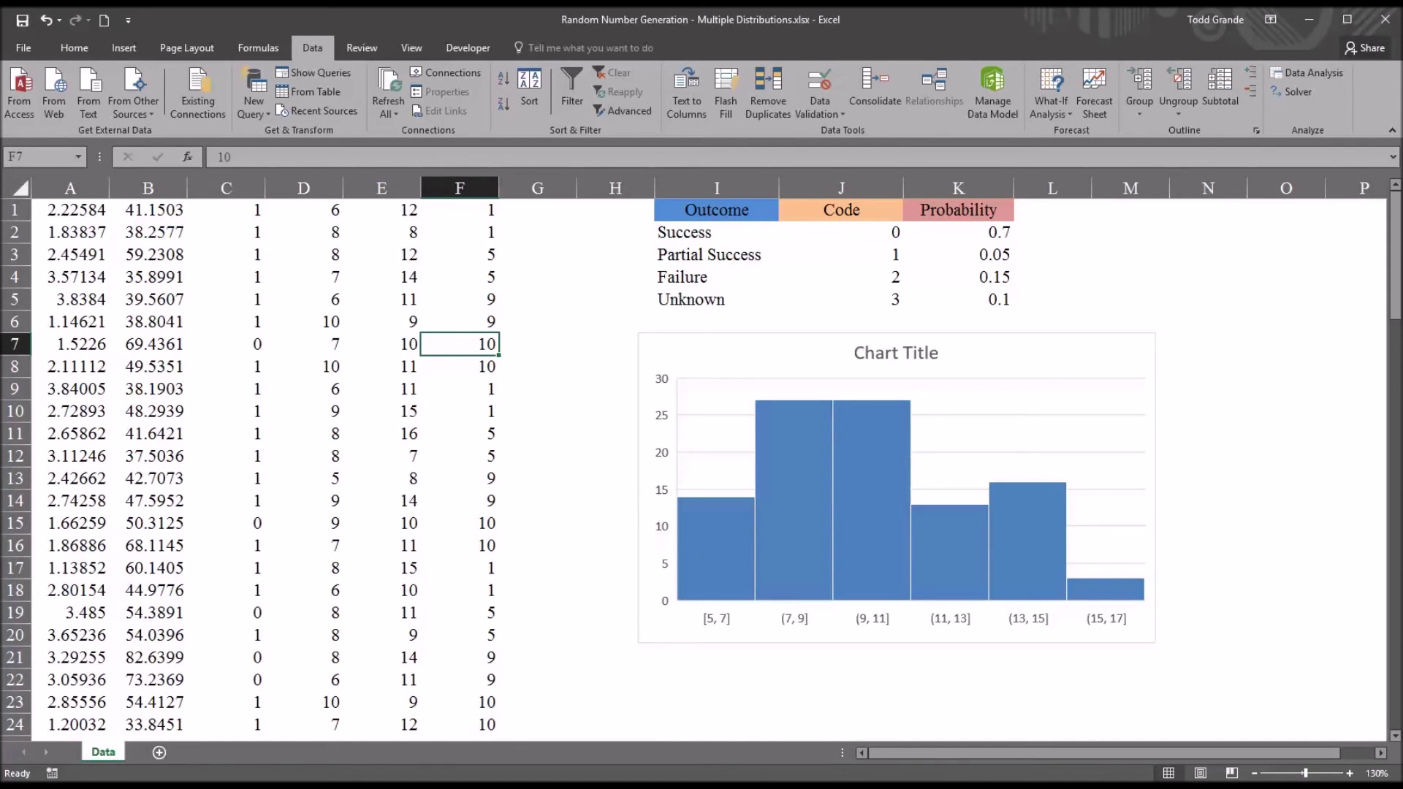
pyautogui.click(454, 215)
pyautogui.click(466, 342)
pyautogui.click(471, 324)
pyautogui.click(472, 343)
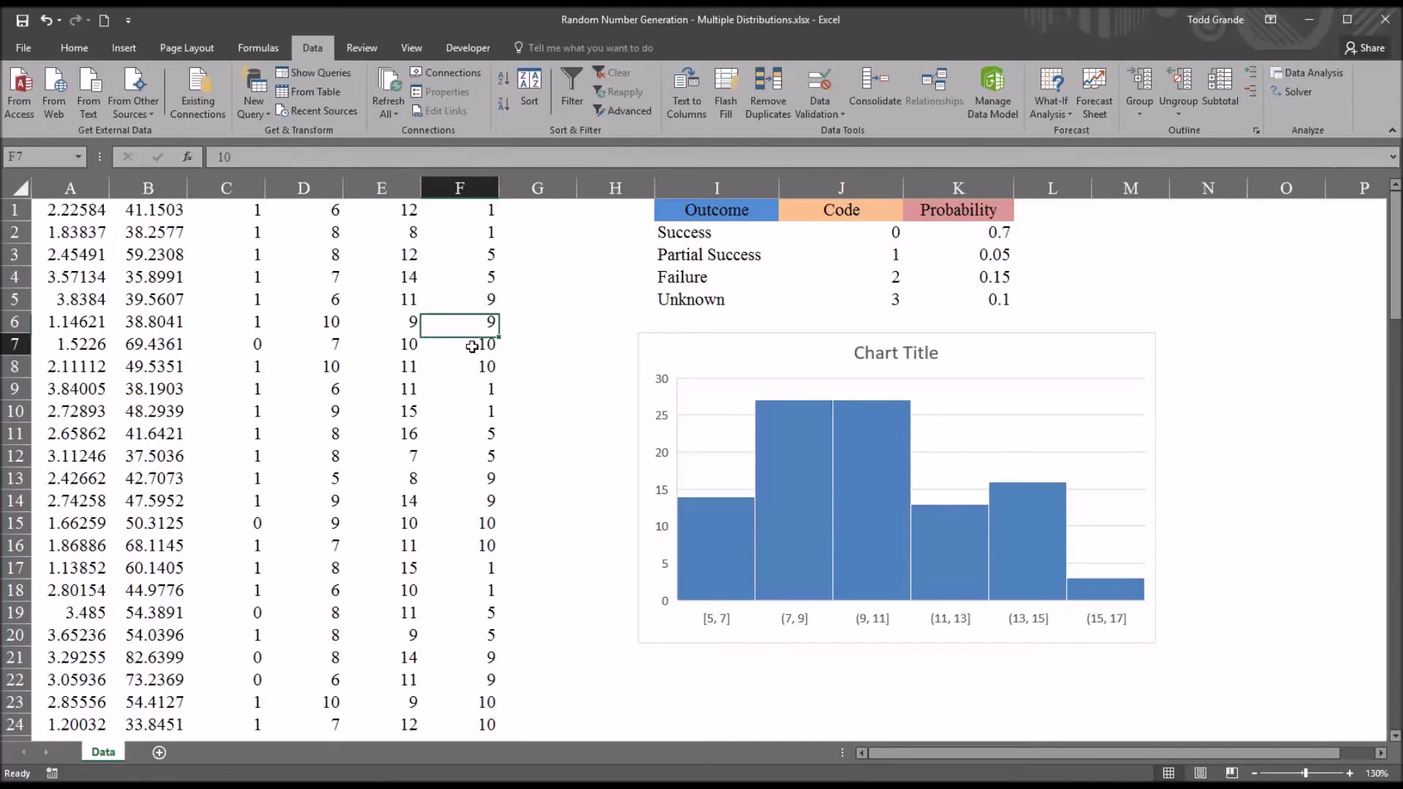
pyautogui.click(467, 323)
pyautogui.click(469, 347)
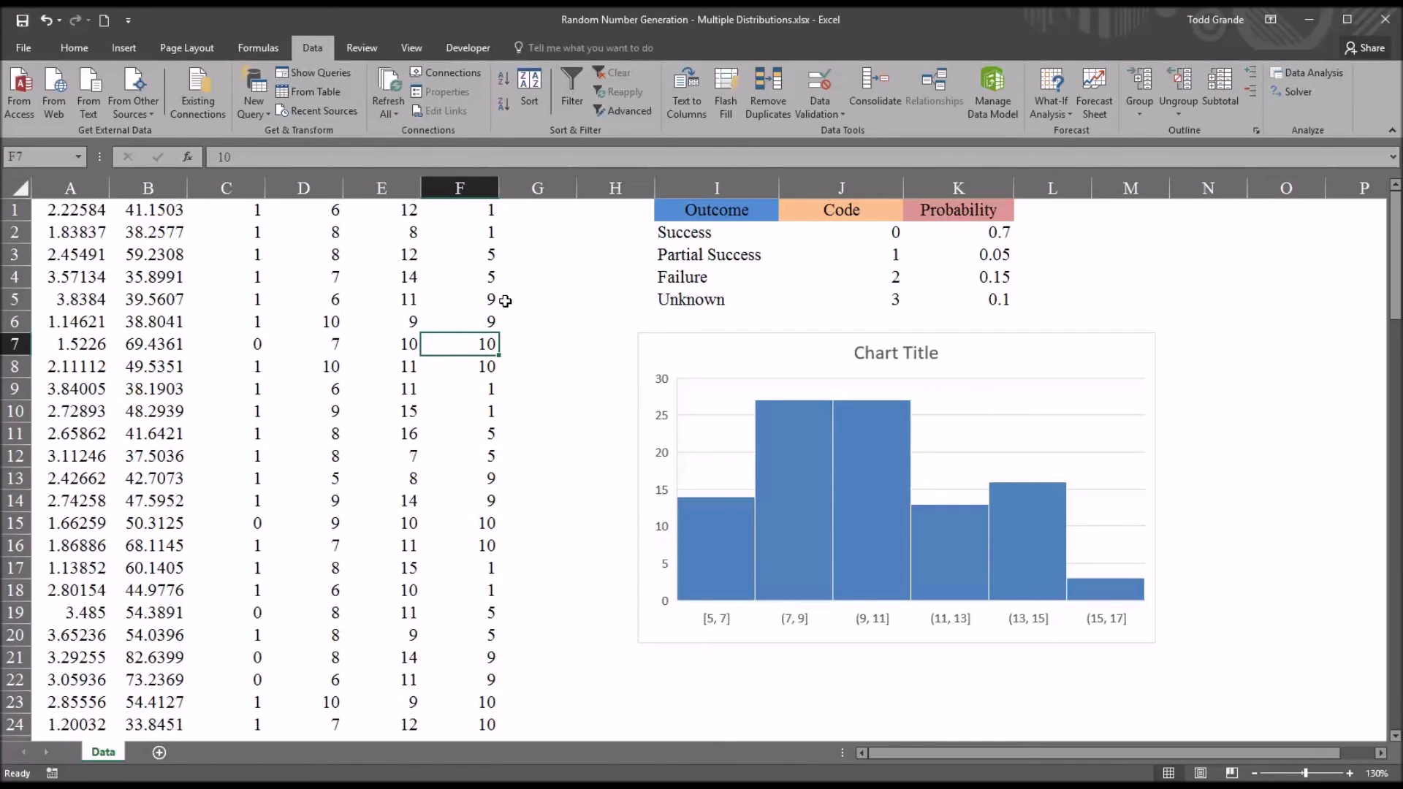
# Step: Examine how the patterned sequence repeats down column F to its last filled cell, F24
pyautogui.moveTo(460, 212); pyautogui.dragTo(463, 276)
pyautogui.click(461, 261)
pyautogui.hotkey('ctrl', 'Up')
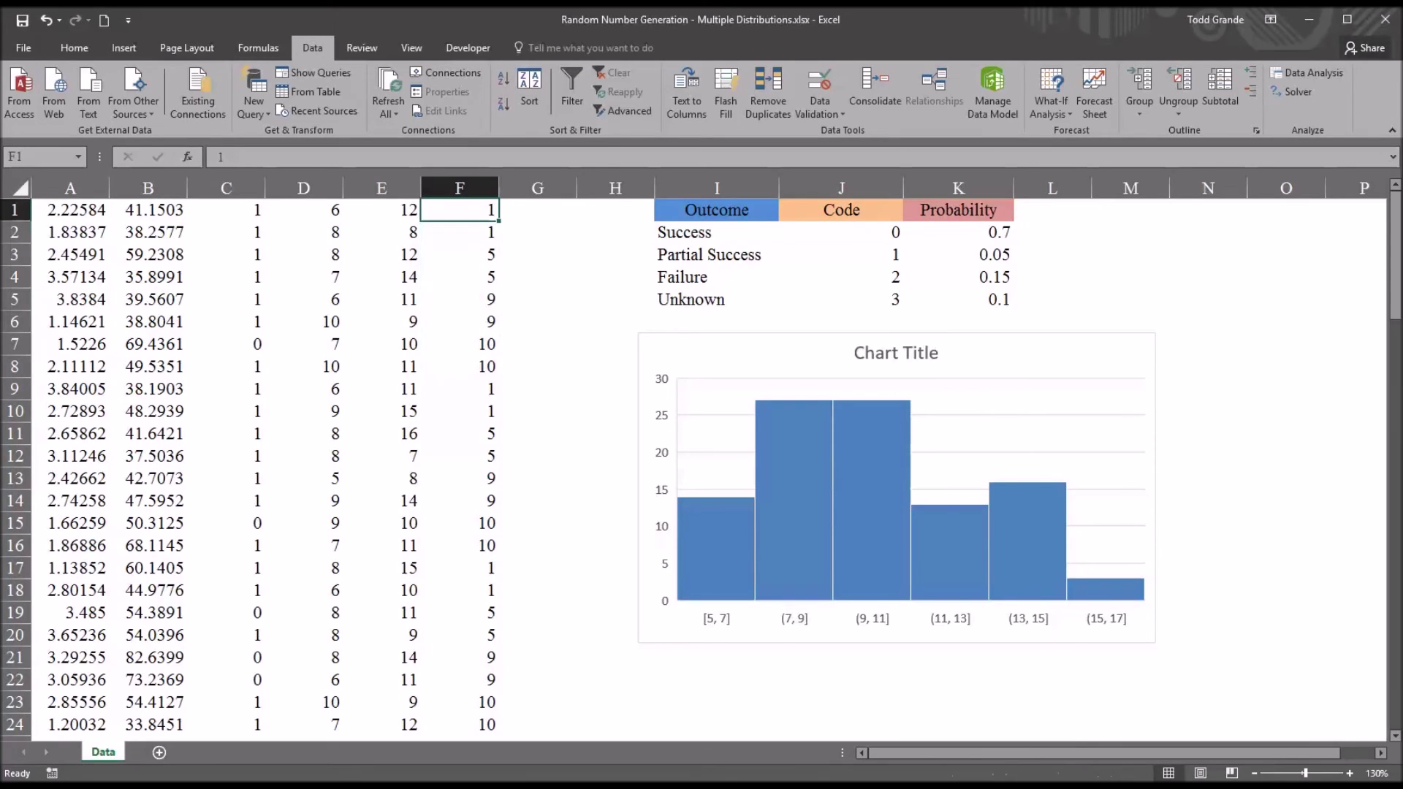
pyautogui.moveTo(449, 210); pyautogui.dragTo(470, 723)
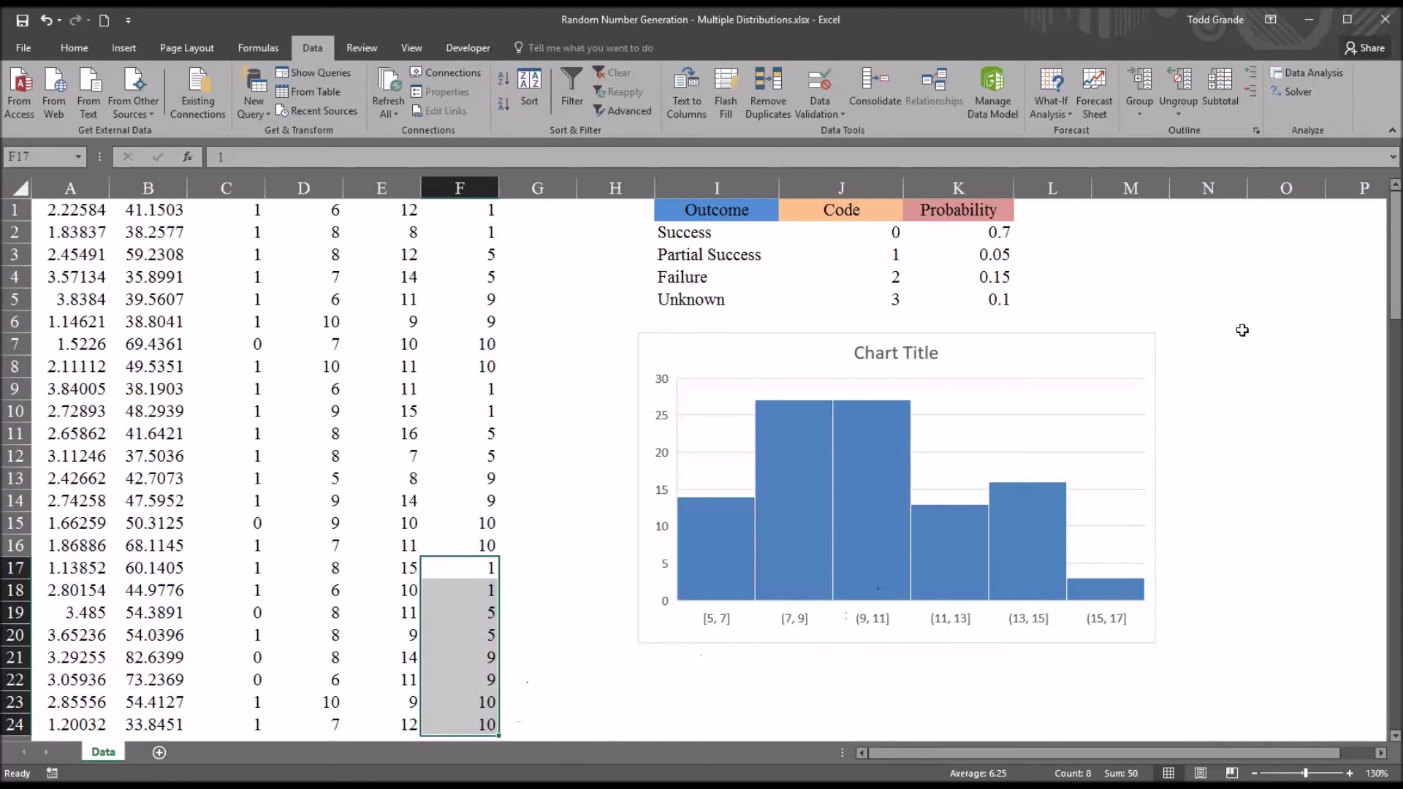
pyautogui.moveTo(1393, 256); pyautogui.dragTo(1393, 278)
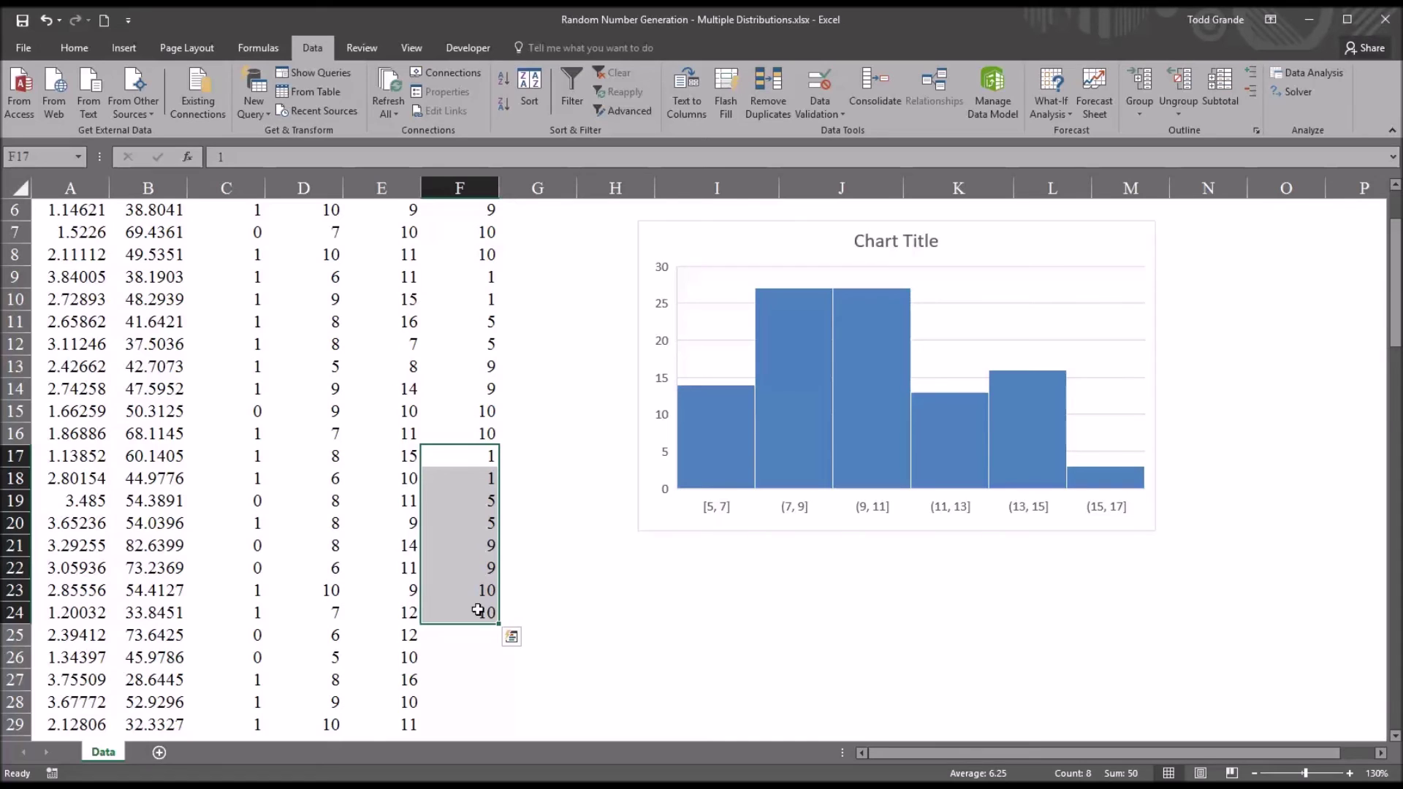
pyautogui.scroll(2, 1395, 365)
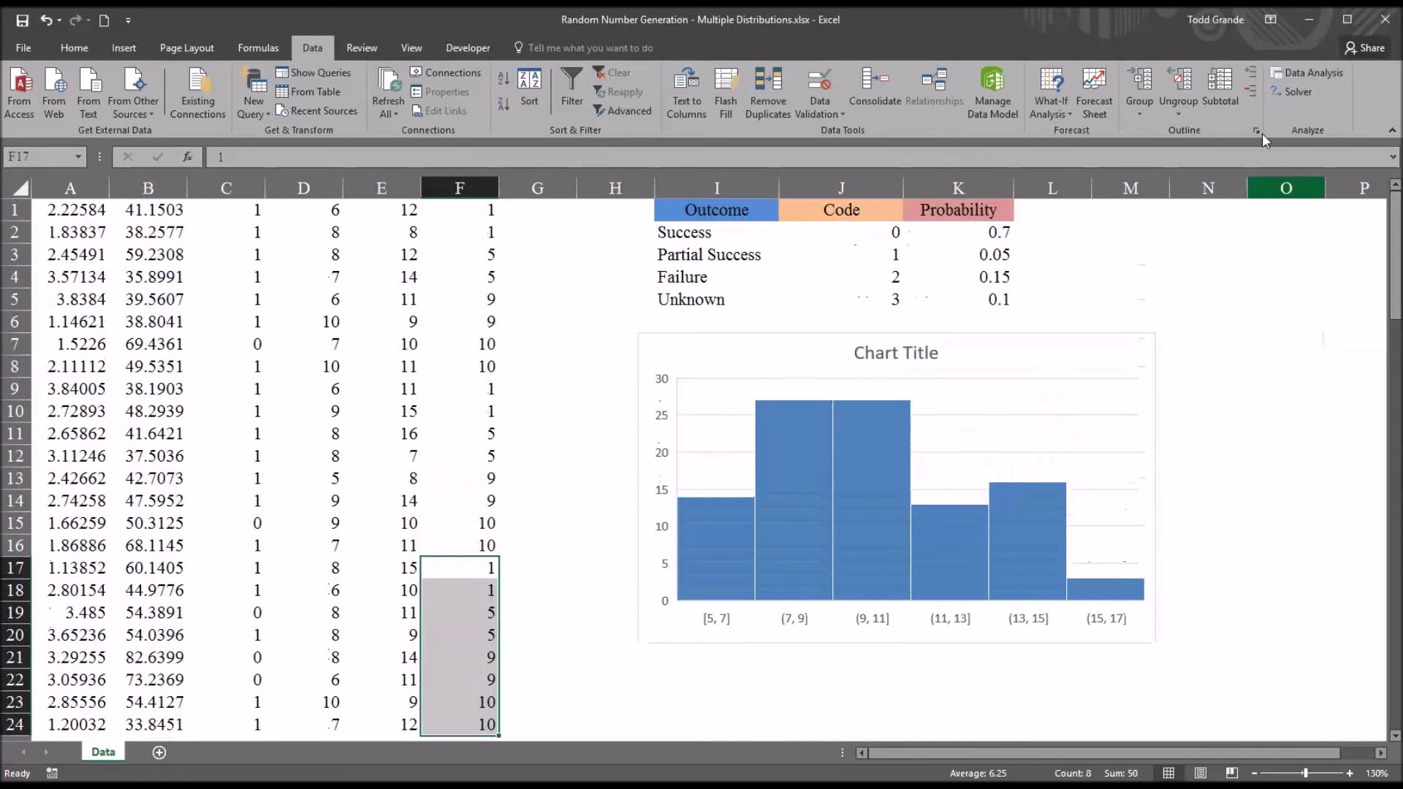
# Step: Set up a Discrete random number generation using the codes and probabilities in J2:K5 as the value and probability input range
pyautogui.click(1291, 73)
pyautogui.click(760, 327)
pyautogui.click(705, 302)
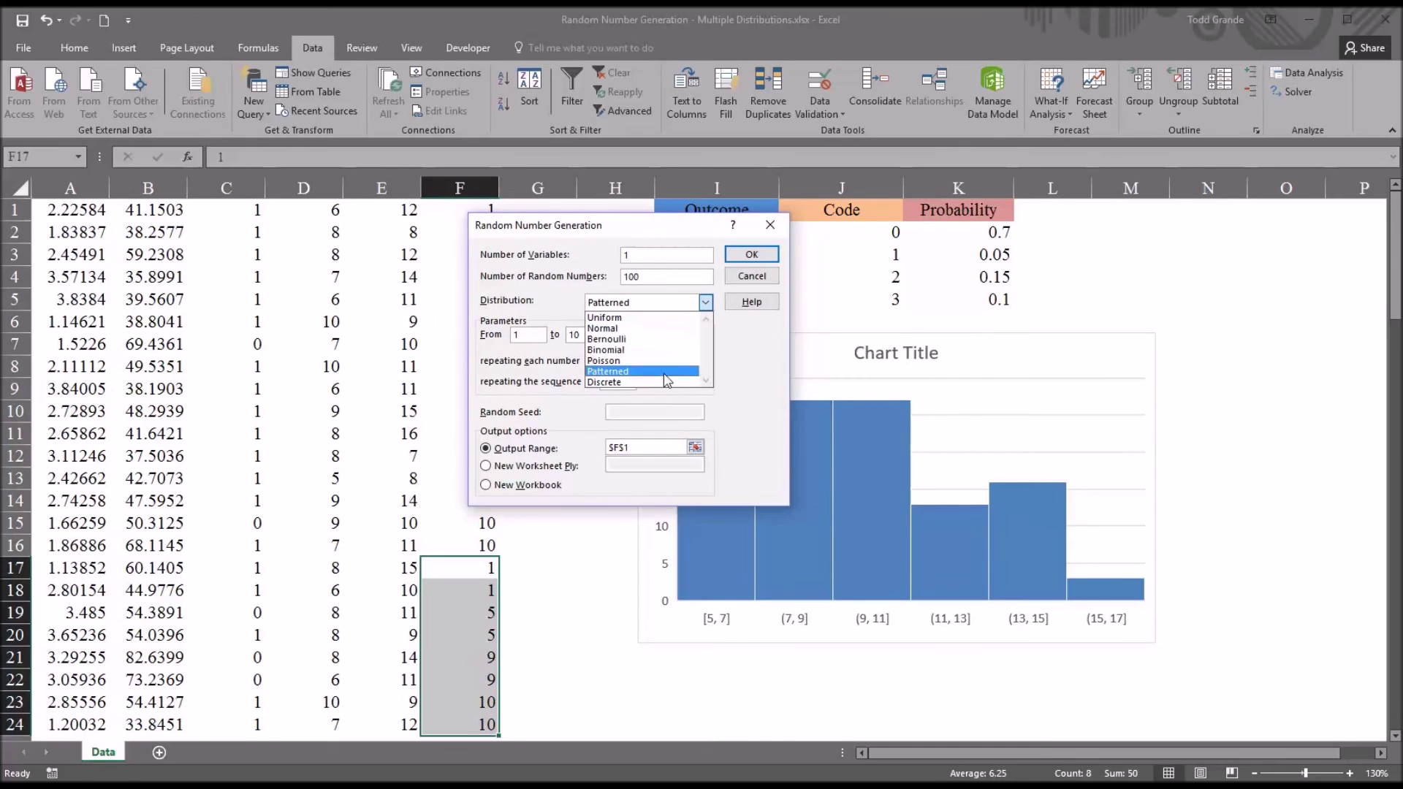
pyautogui.click(659, 384)
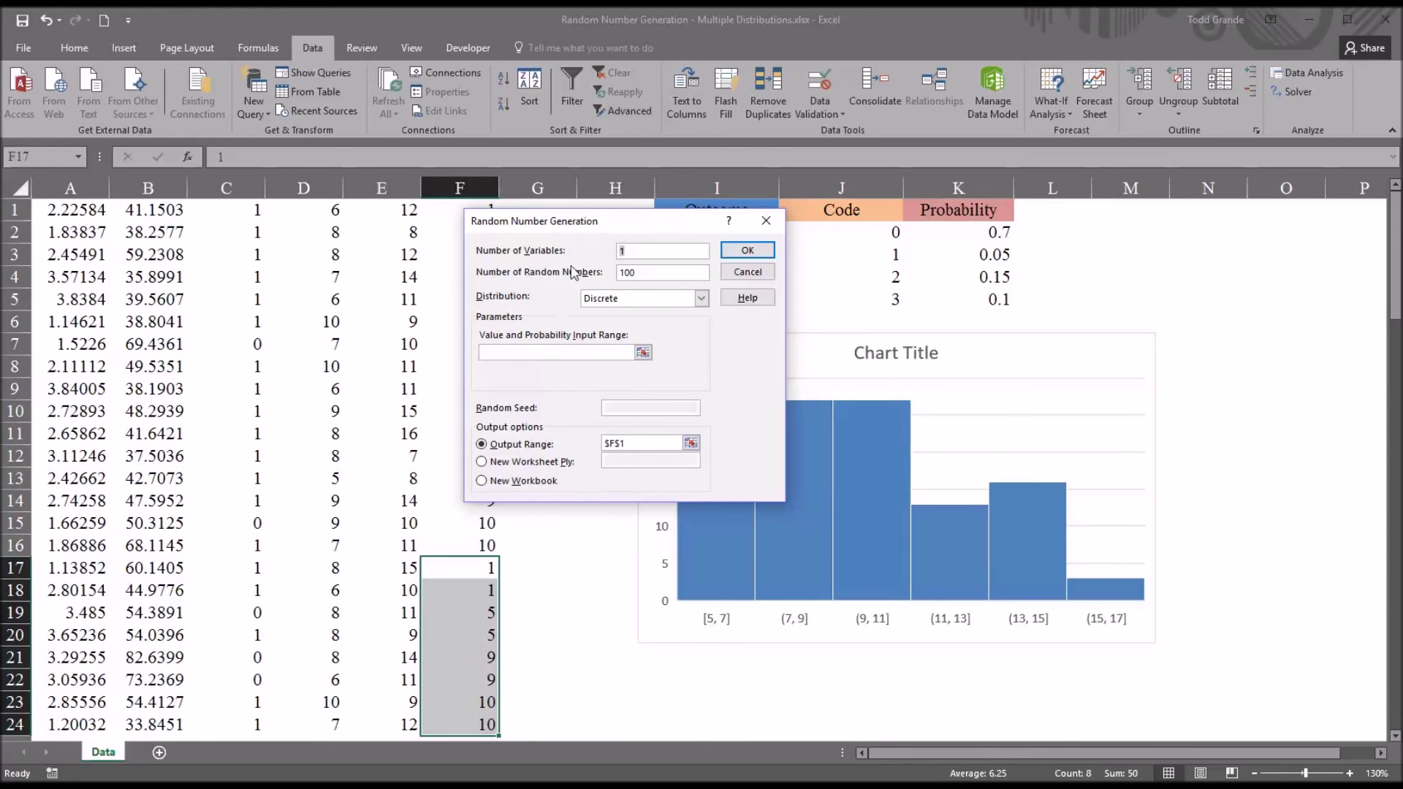
pyautogui.moveTo(578, 233); pyautogui.dragTo(705, 391)
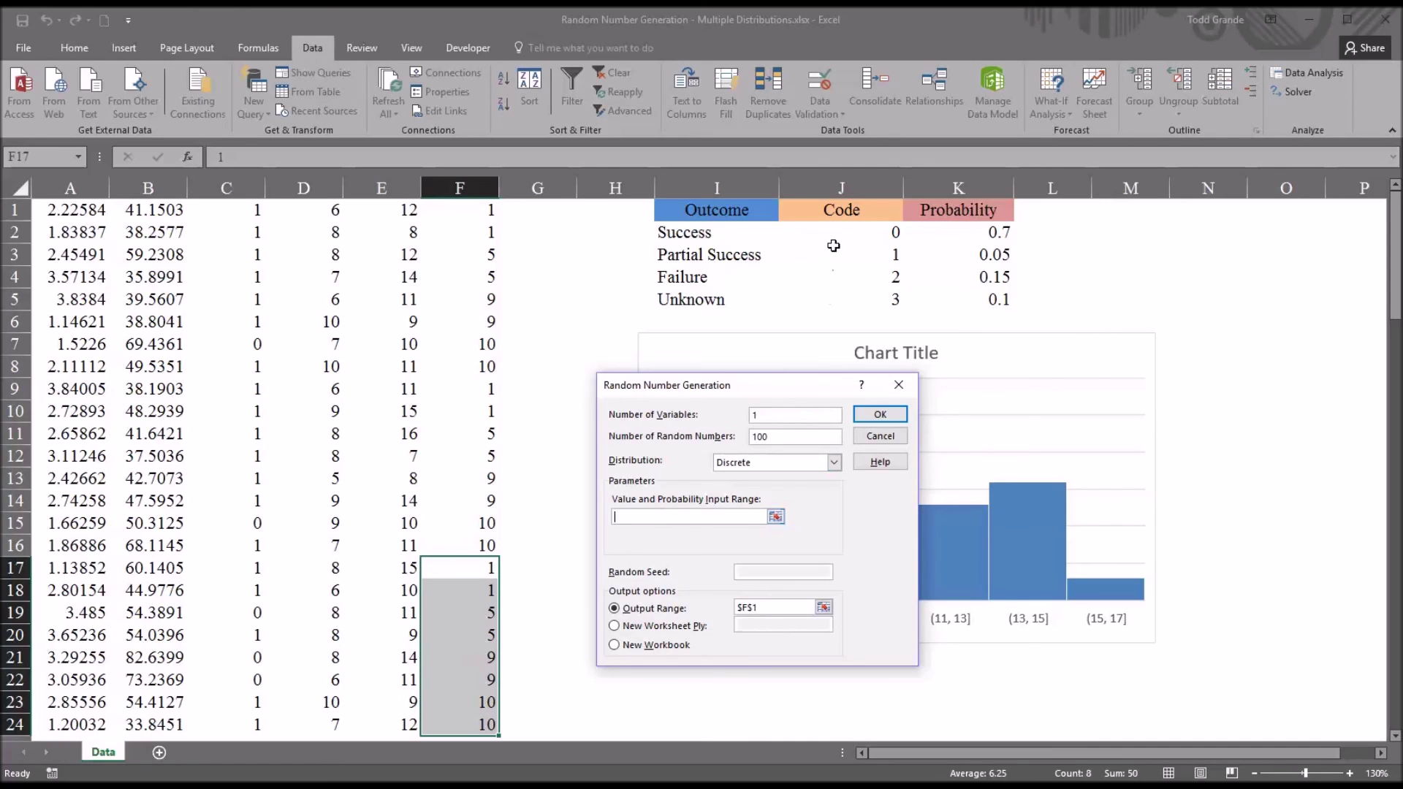
pyautogui.moveTo(829, 234); pyautogui.dragTo(940, 298)
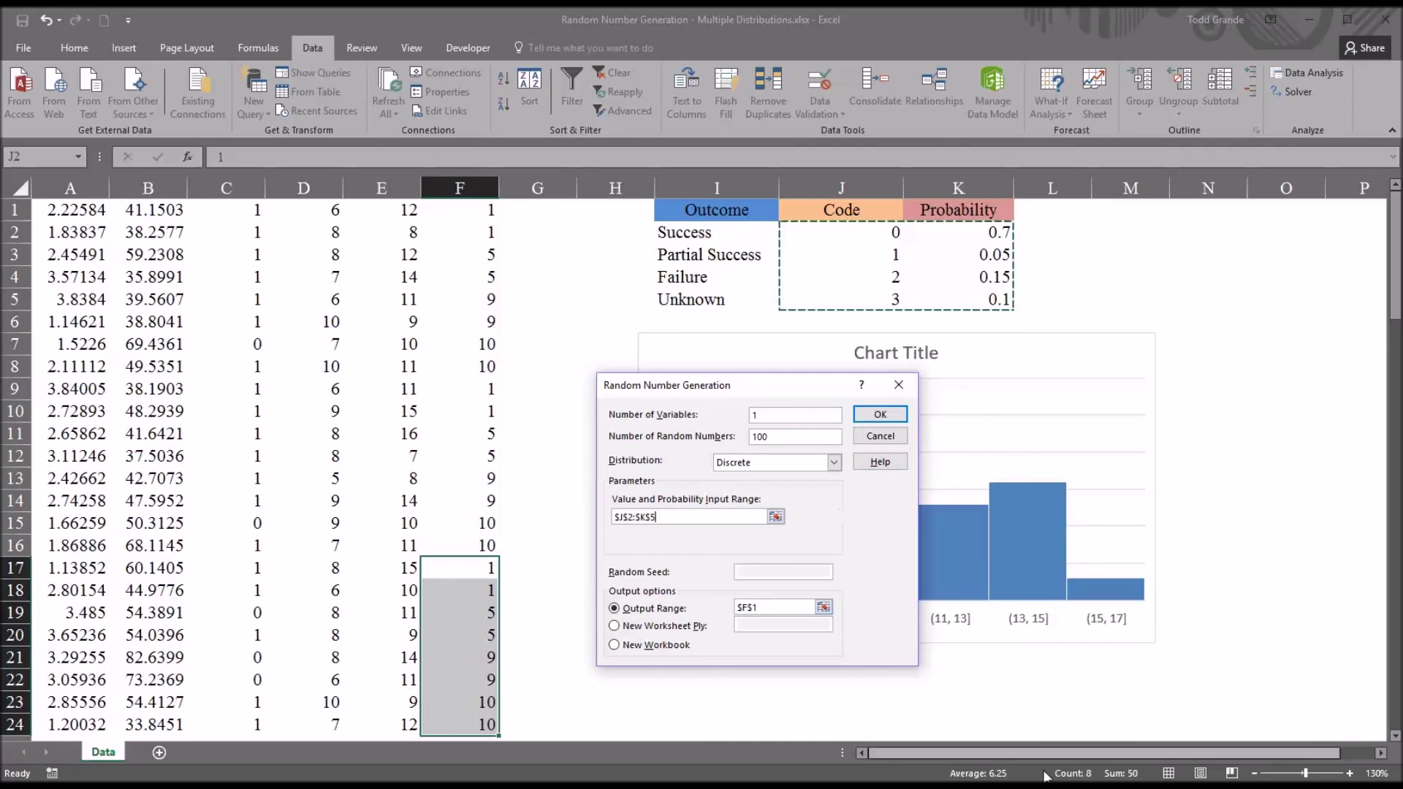
# Step: Set the output range to start at cell G1 and generate the discrete random numbers
pyautogui.click(775, 607)
pyautogui.doubleClick(753, 607)
pyautogui.press('BackSpace')
pyautogui.click(526, 212)
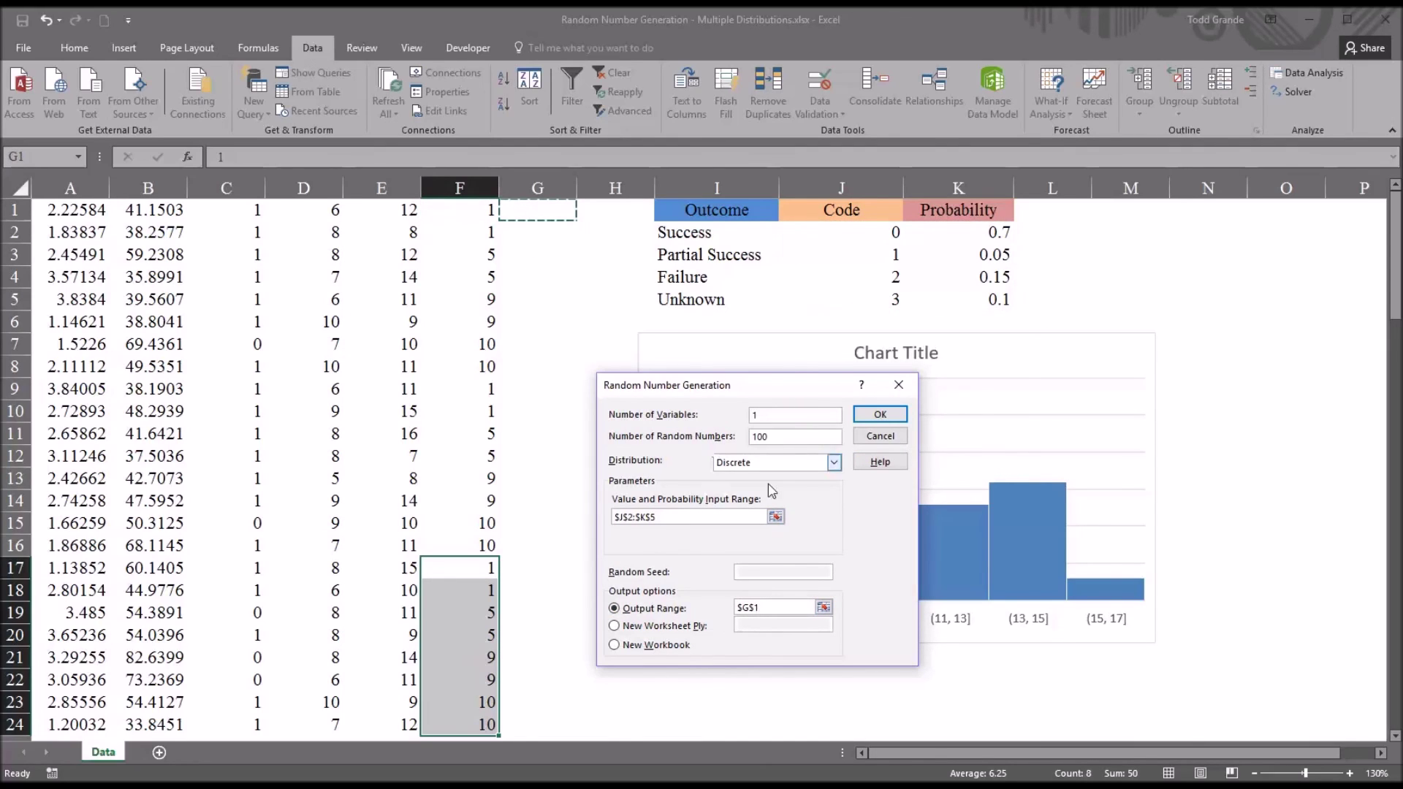
pyautogui.click(876, 413)
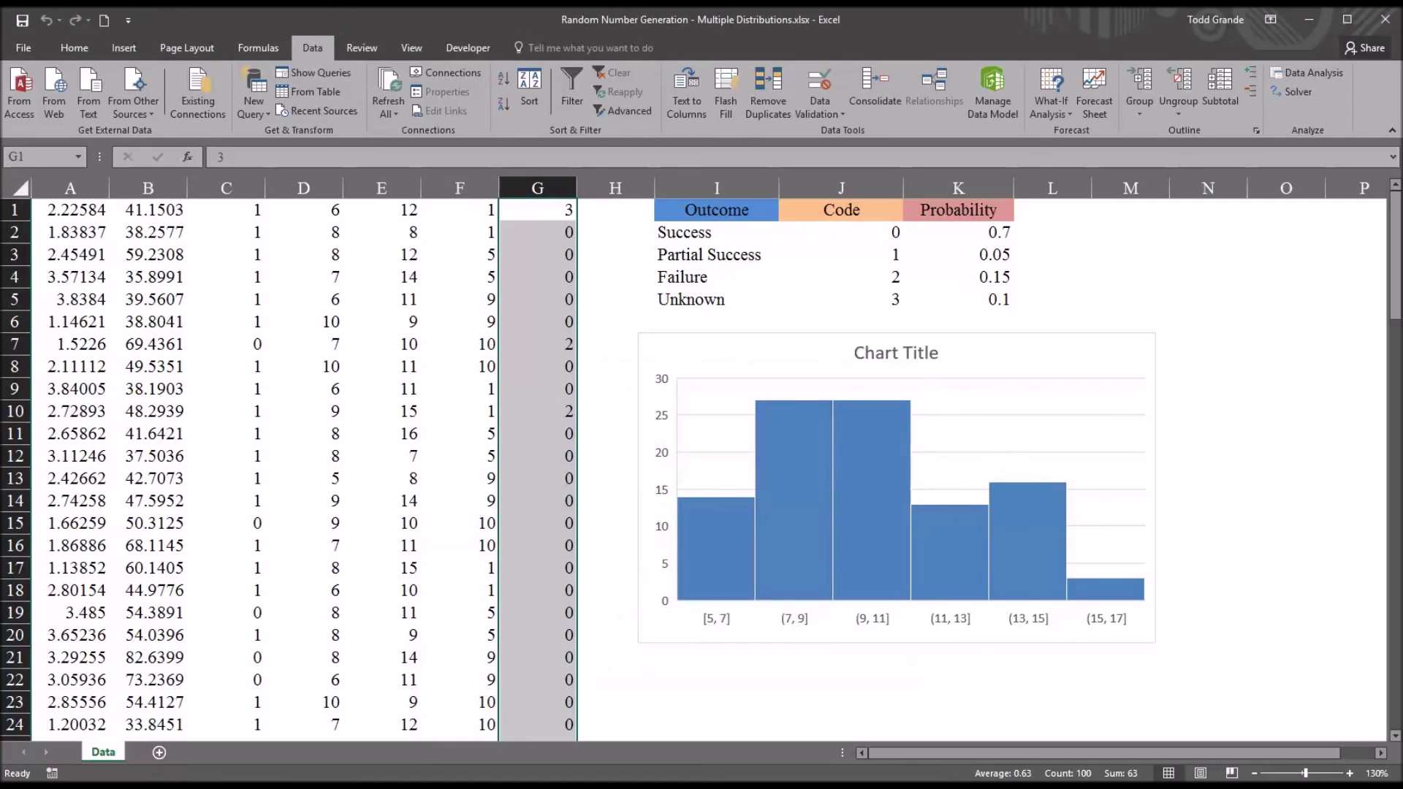
# Step: Move the histogram's source data range from column E to column G and check the count of each bar
pyautogui.click(961, 346)
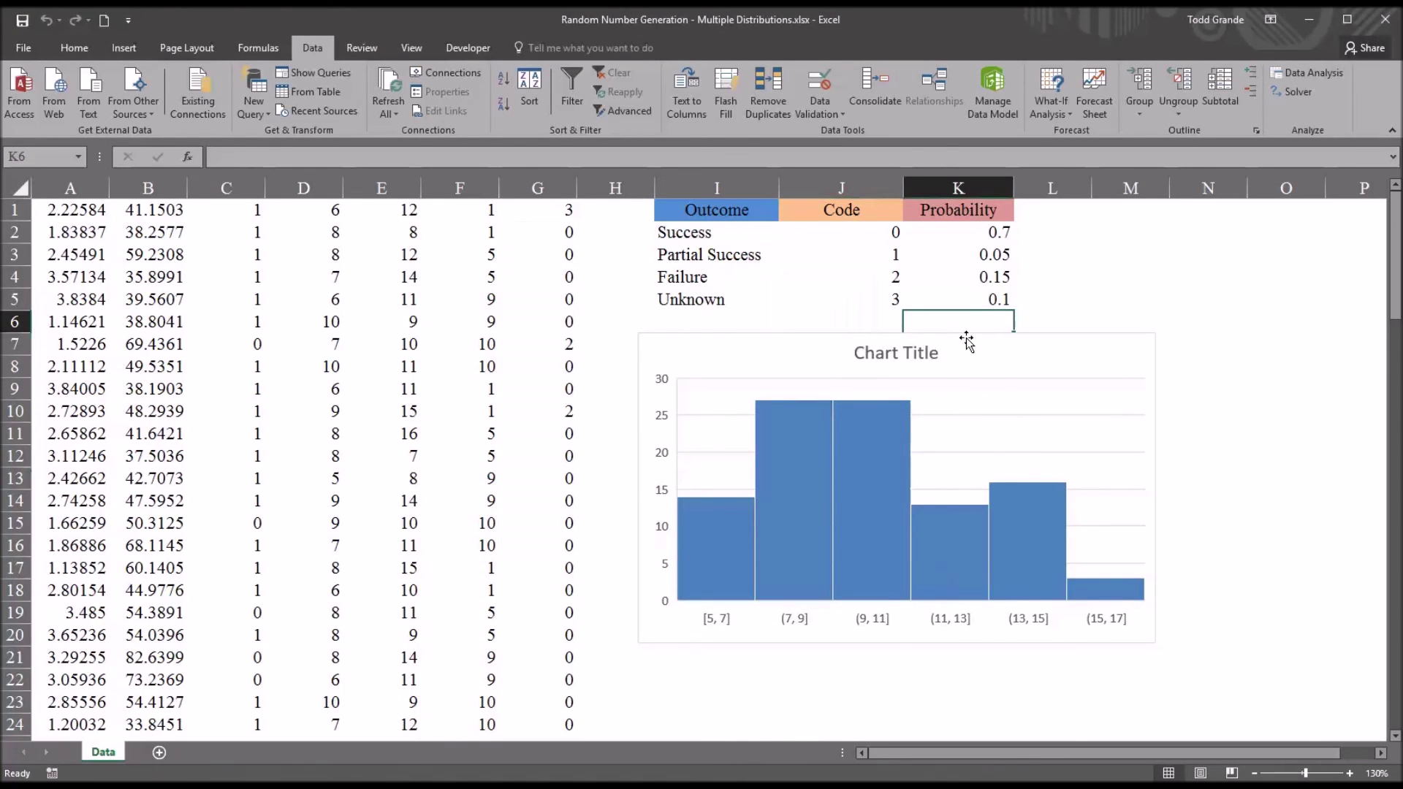
pyautogui.moveTo(421, 447); pyautogui.dragTo(540, 443)
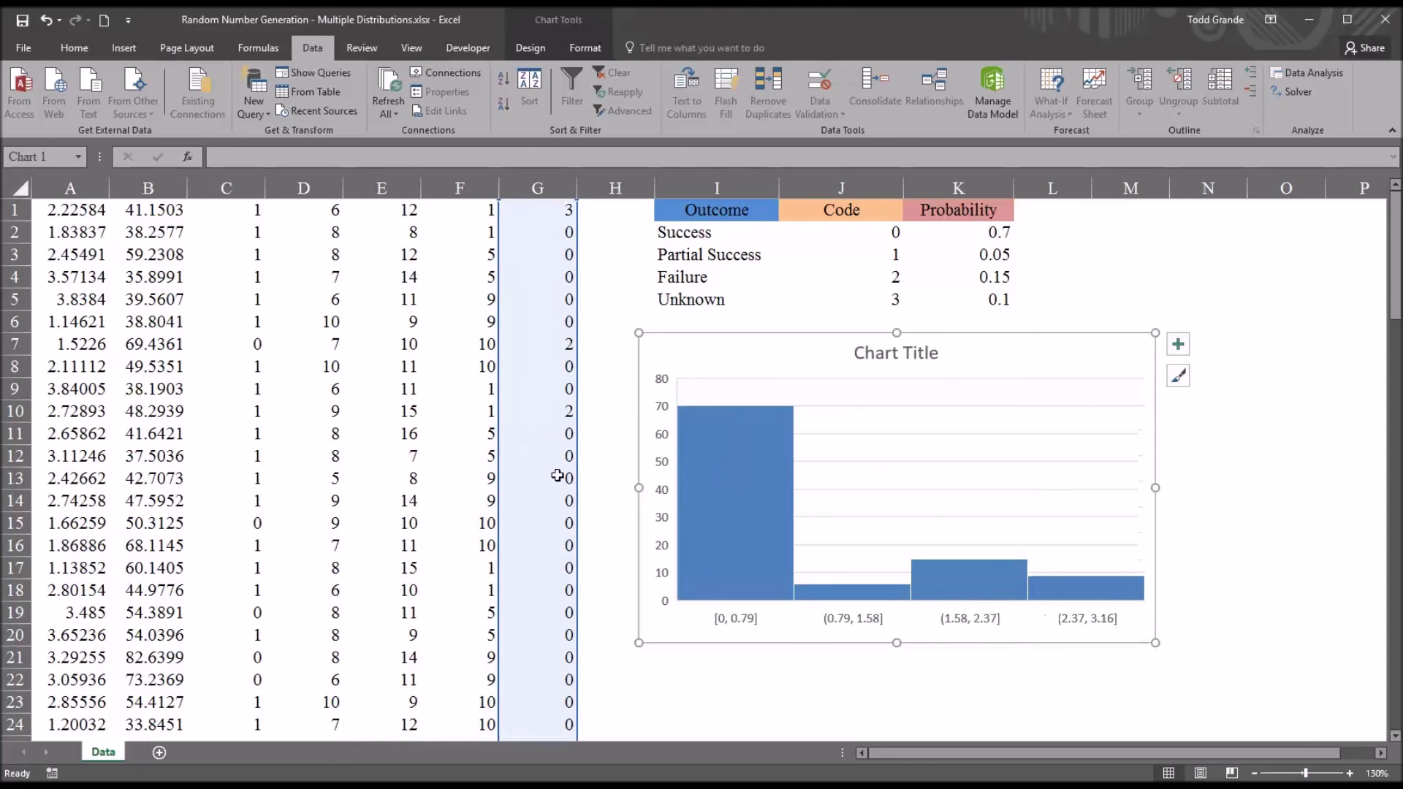
pyautogui.moveTo(761, 583)
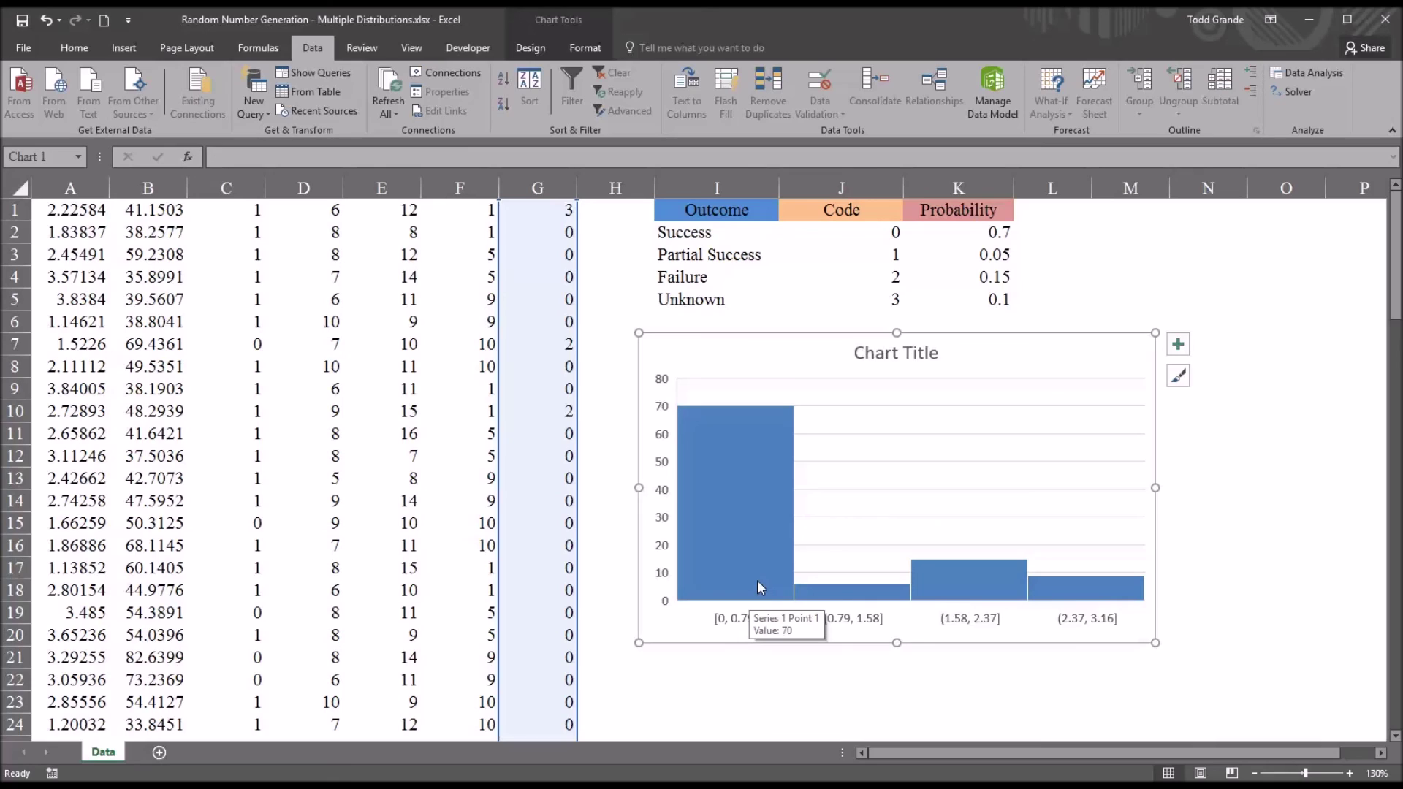
pyautogui.moveTo(845, 595)
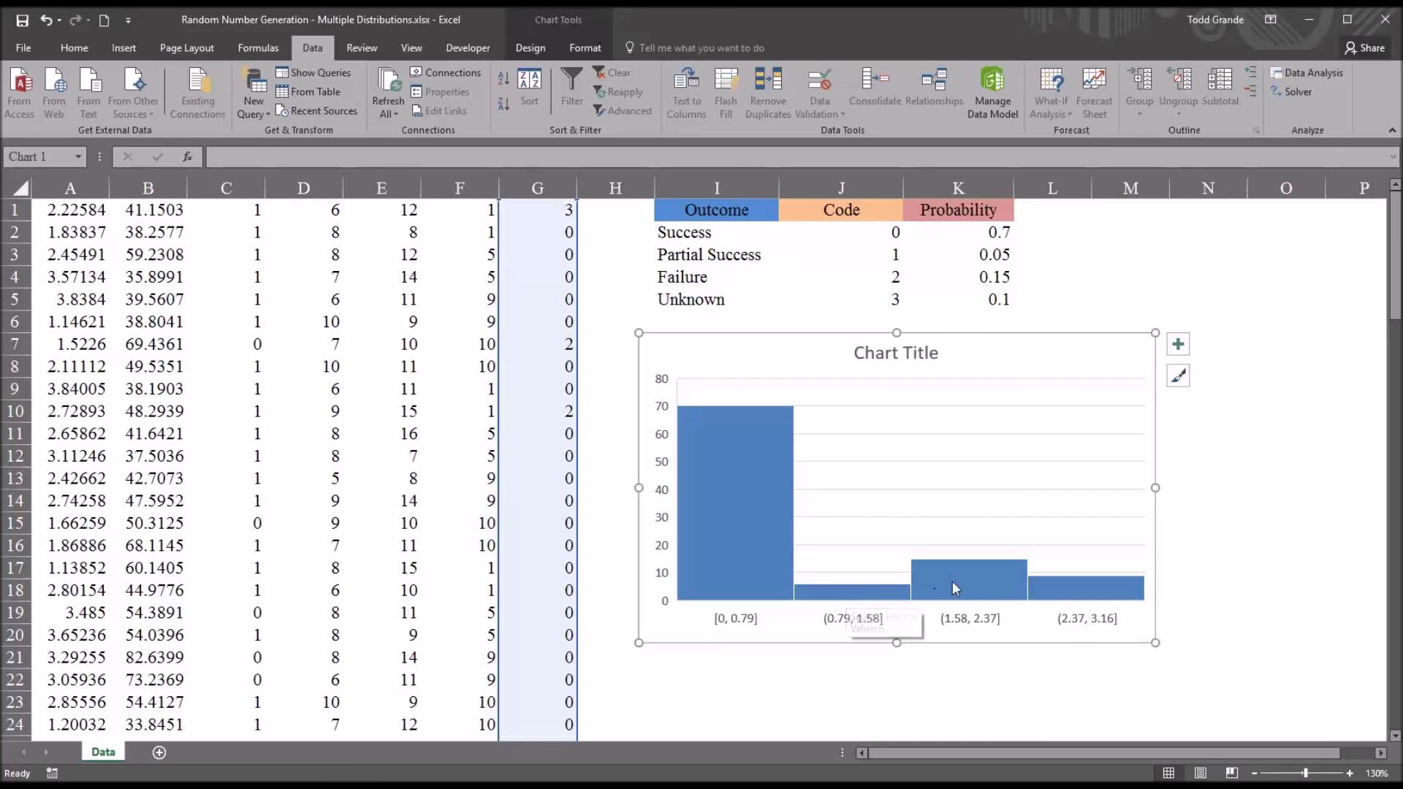
pyautogui.moveTo(953, 582)
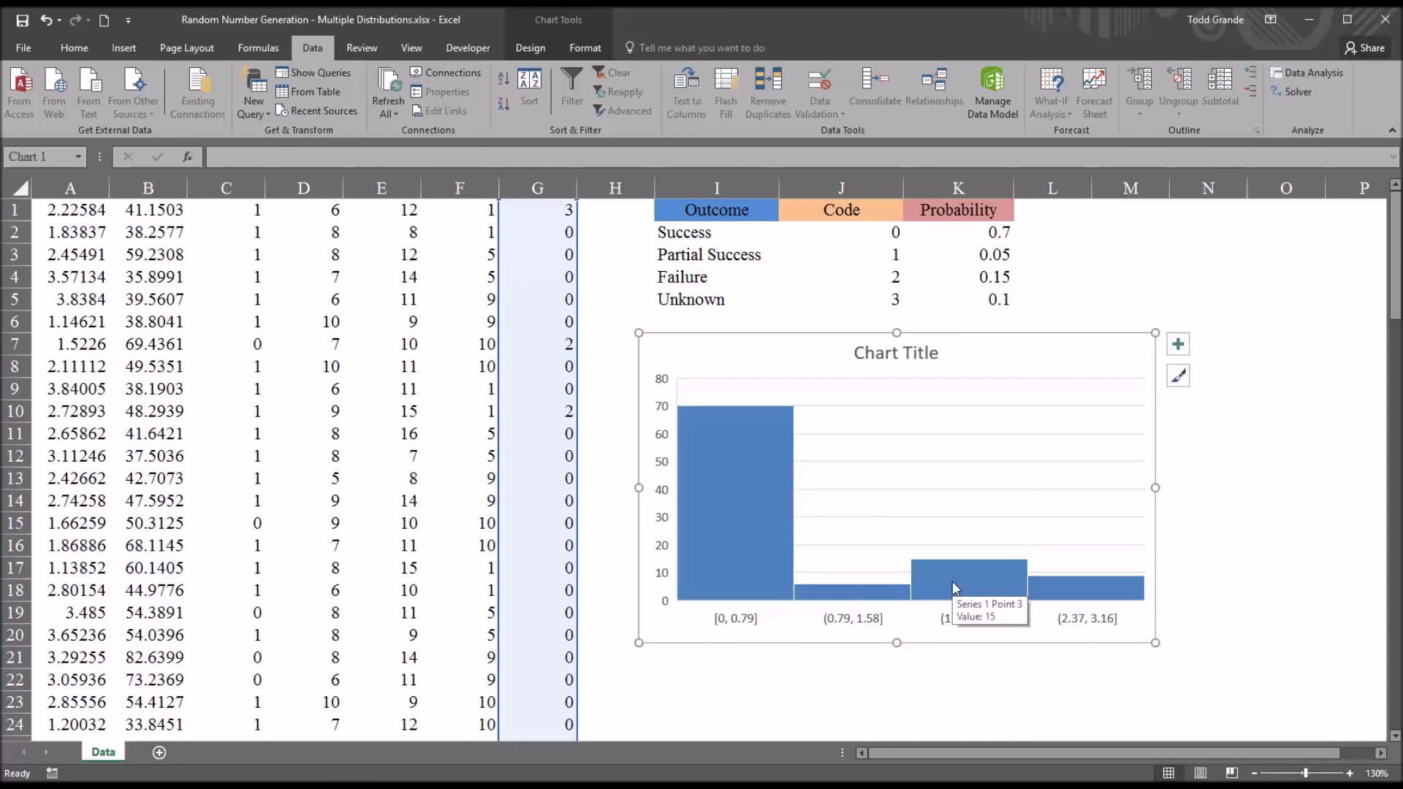
pyautogui.moveTo(1071, 595)
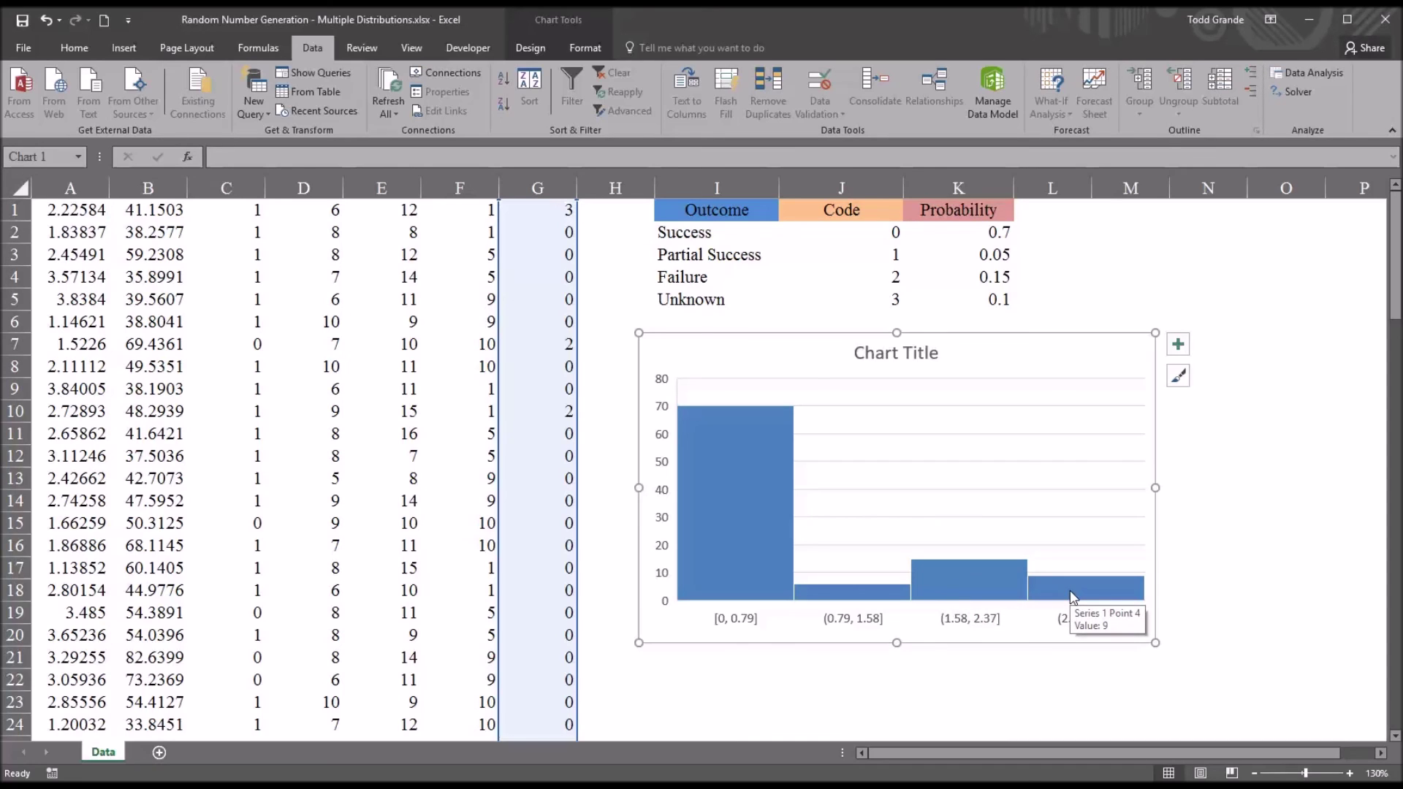